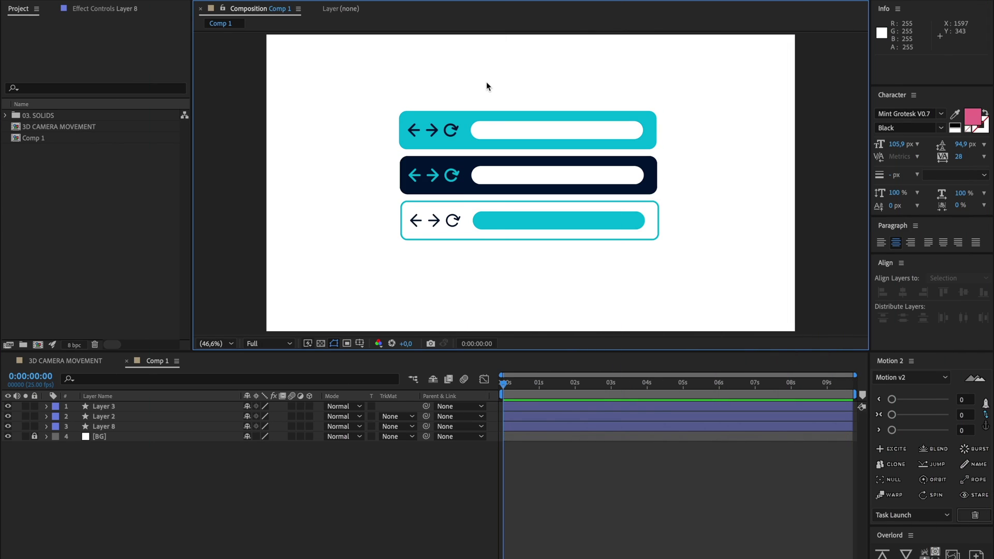
# Step: Check each toolbar bar, then marquee-select Layers 3, 2 and 8 together
pyautogui.click(539, 218)
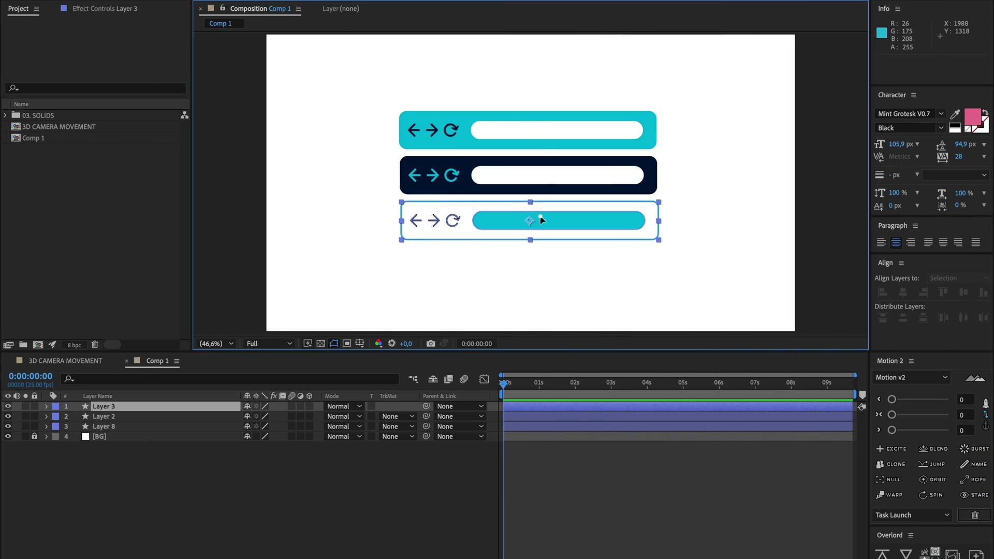
pyautogui.click(478, 185)
pyautogui.click(465, 132)
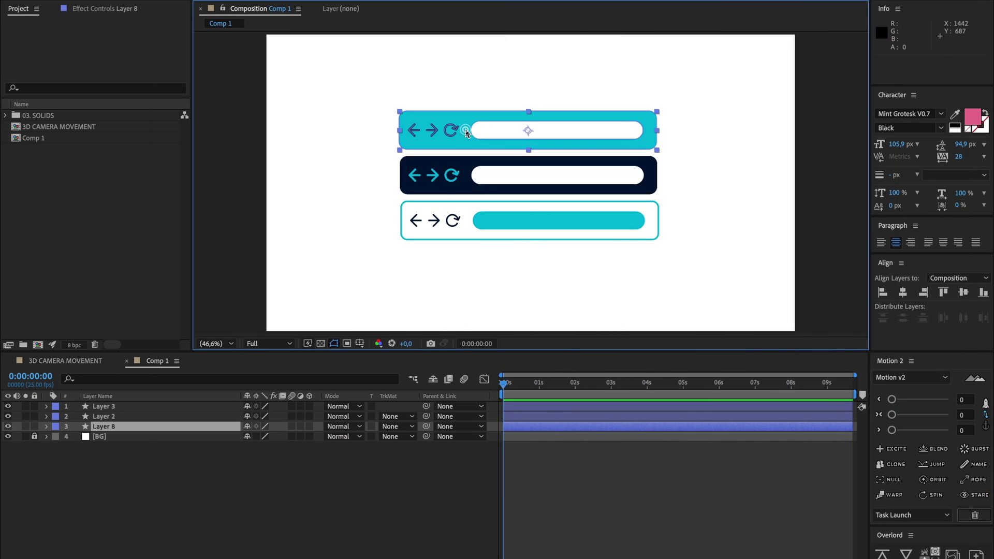
pyautogui.click(471, 99)
pyautogui.moveTo(445, 88); pyautogui.dragTo(510, 242)
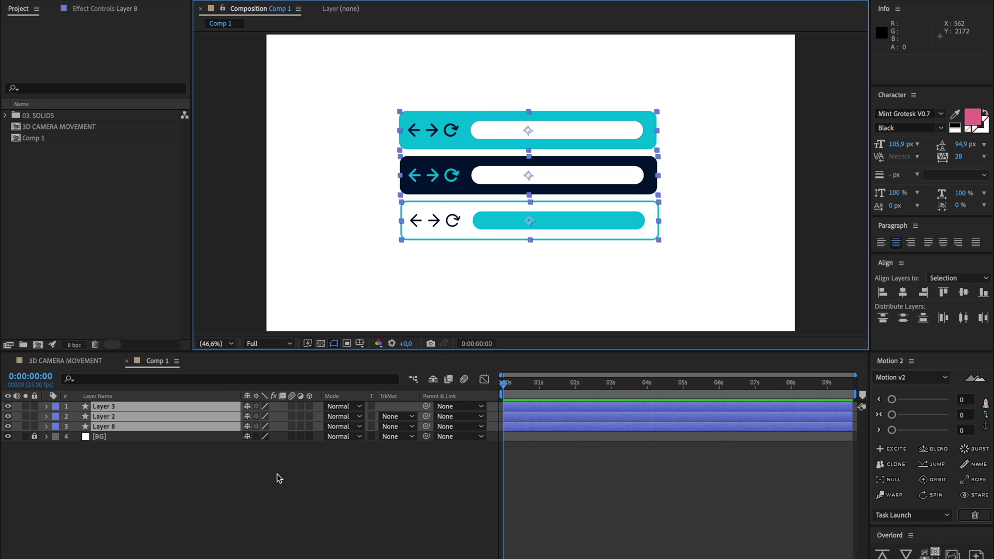
# Step: Turn on the 3D Layer switch for Layers 3, 2 and 8, then select the top cyan bar alone
pyautogui.click(309, 406)
pyautogui.click(540, 460)
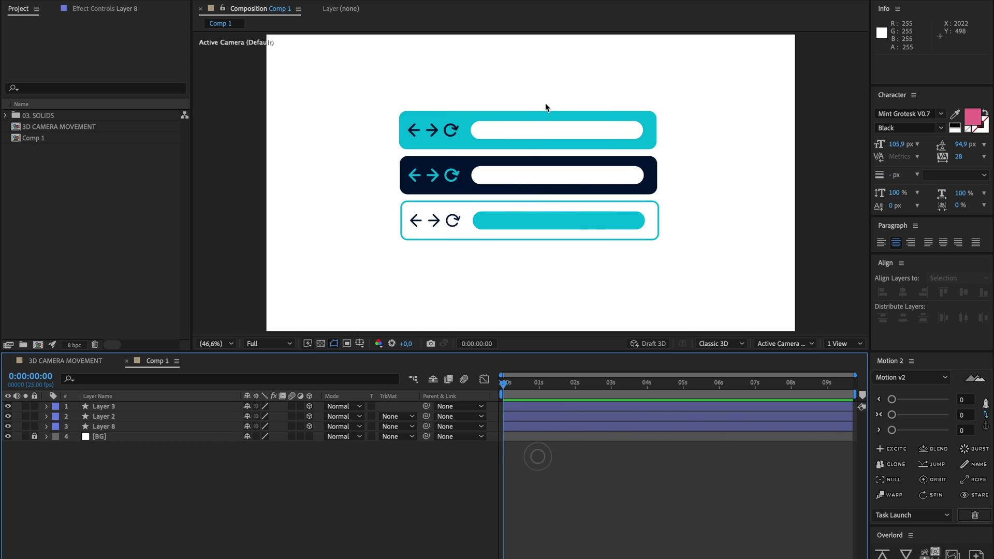
pyautogui.click(545, 134)
# Step: Test-rotate the top cyan bar around Z at 100% zoom, then undo the rotation
pyautogui.press('space')
pyautogui.moveTo(578, 100); pyautogui.dragTo(581, 130)
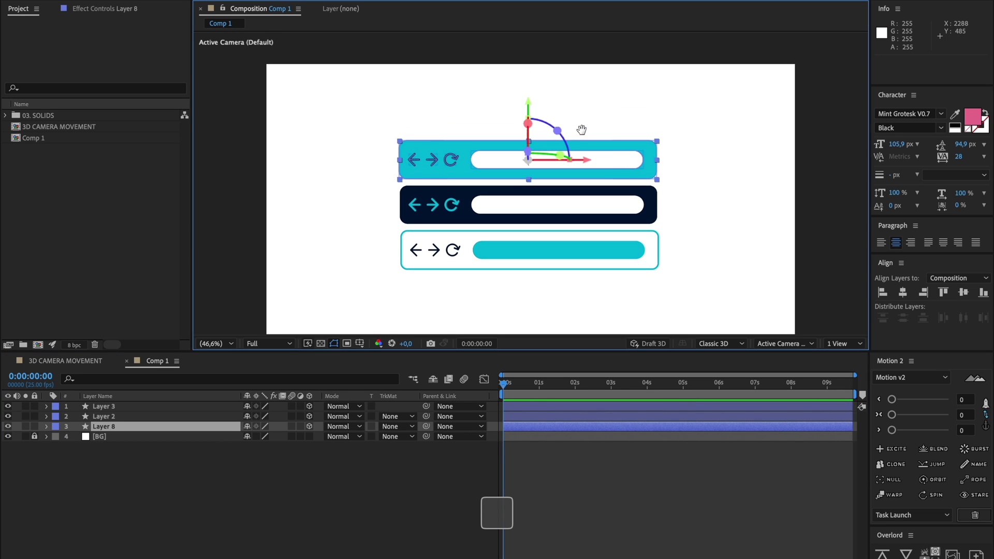
pyautogui.press('super+equal')
pyautogui.press('super+equal')
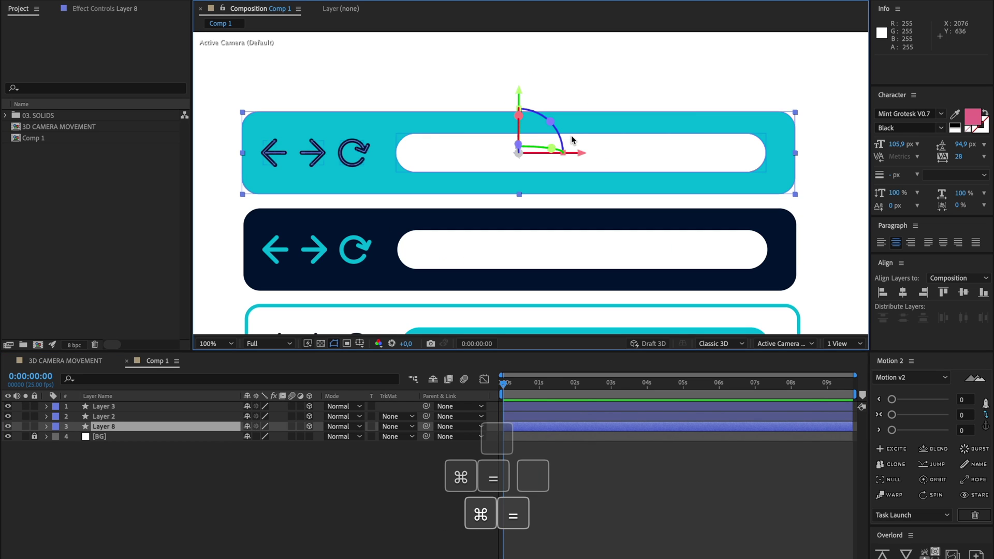
pyautogui.moveTo(551, 148); pyautogui.dragTo(599, 166)
pyautogui.press('super+z')
pyautogui.press('super+z')
# Step: Set the viewer magnification to Fit and deselect the top bar
pyautogui.press('super+minus')
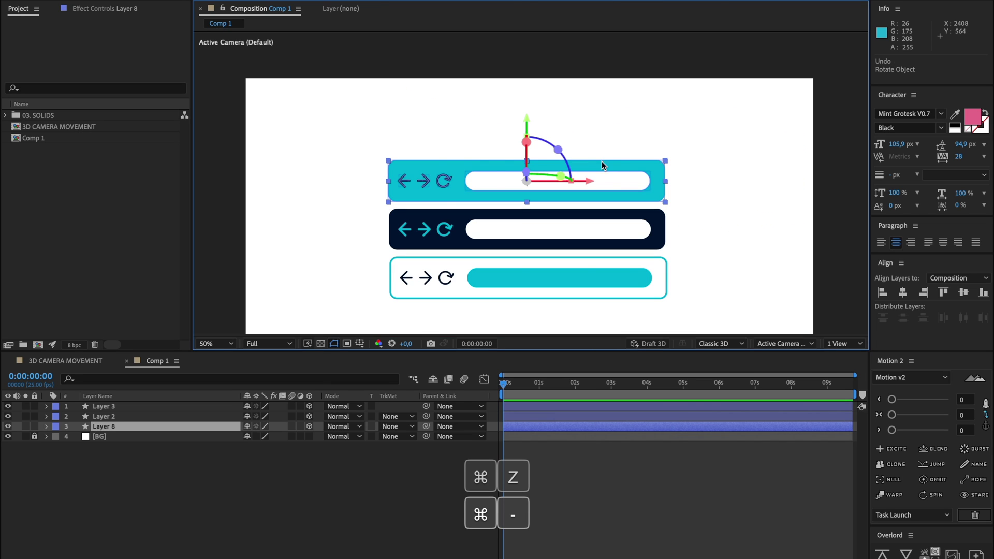
pyautogui.scroll(-3, 414, 249)
pyautogui.click(212, 344)
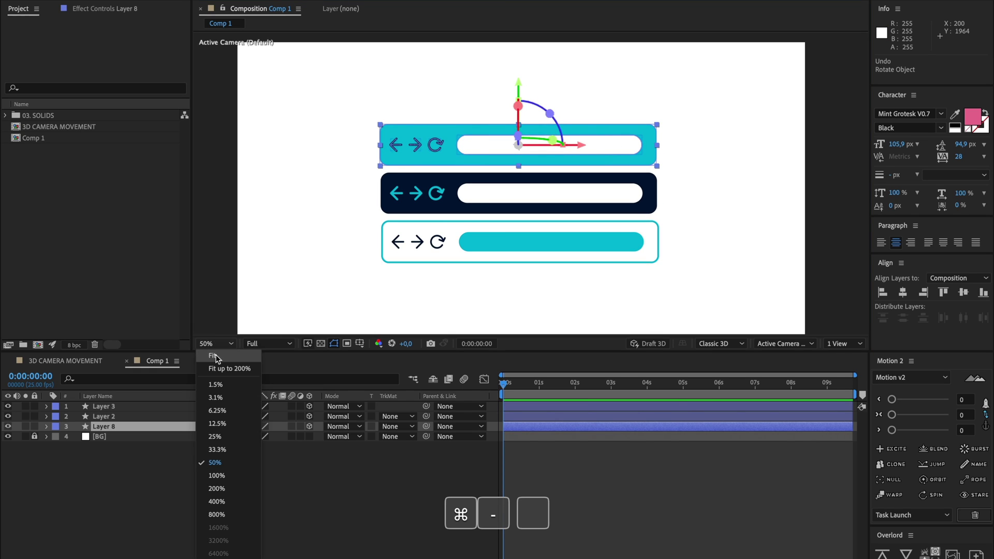
pyautogui.click(212, 356)
pyautogui.click(641, 493)
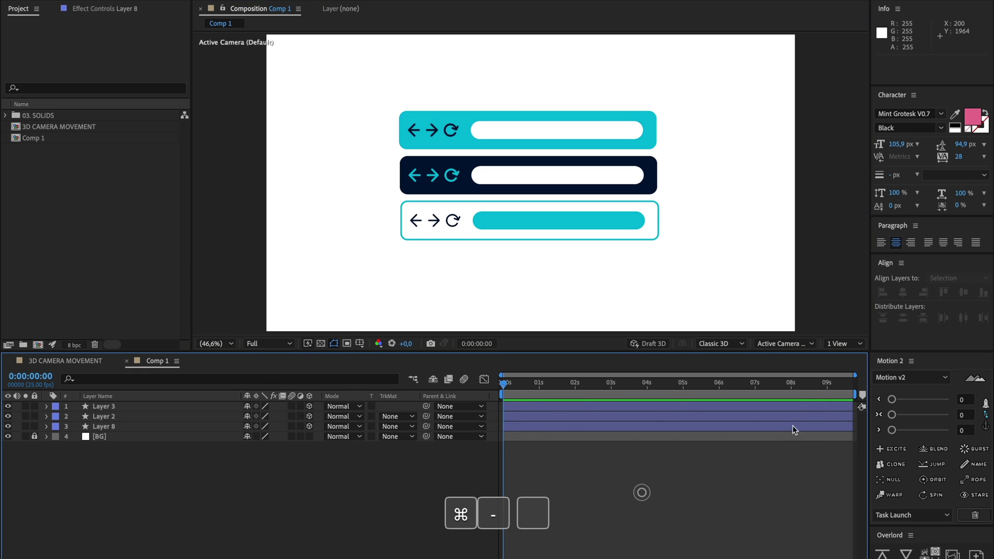
# Step: Switch the viewer to a 2 Views layout and select all three bars in the camera view
pyautogui.click(840, 343)
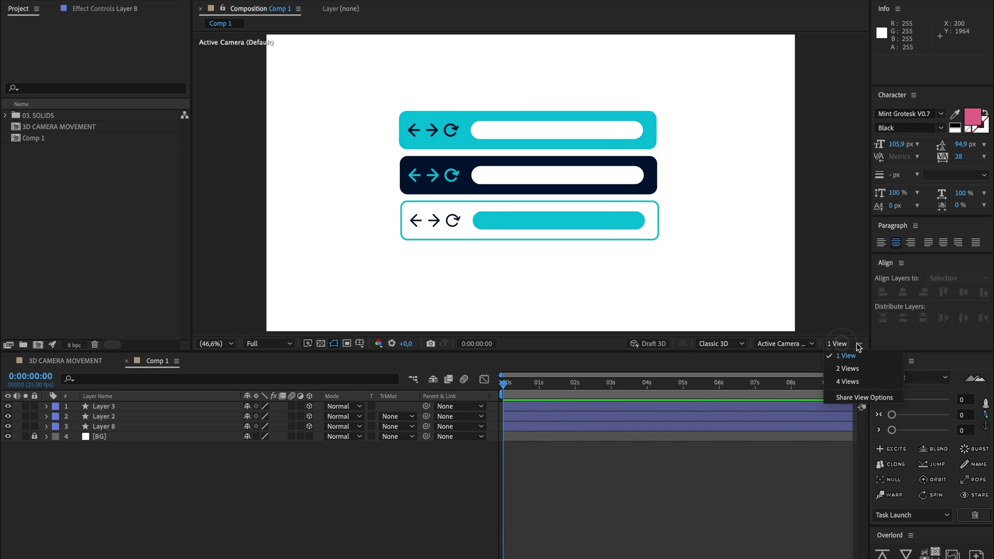
pyautogui.click(847, 369)
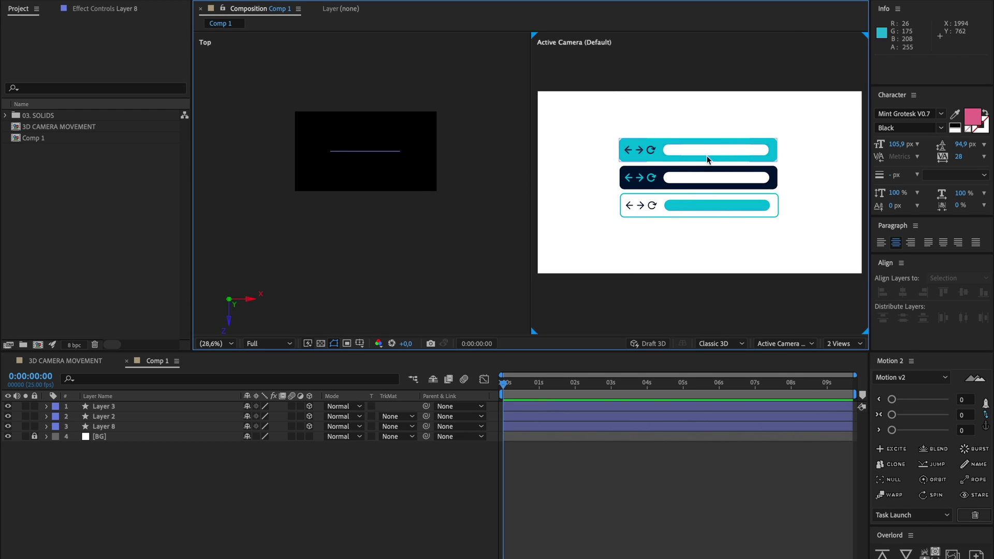
pyautogui.click(326, 119)
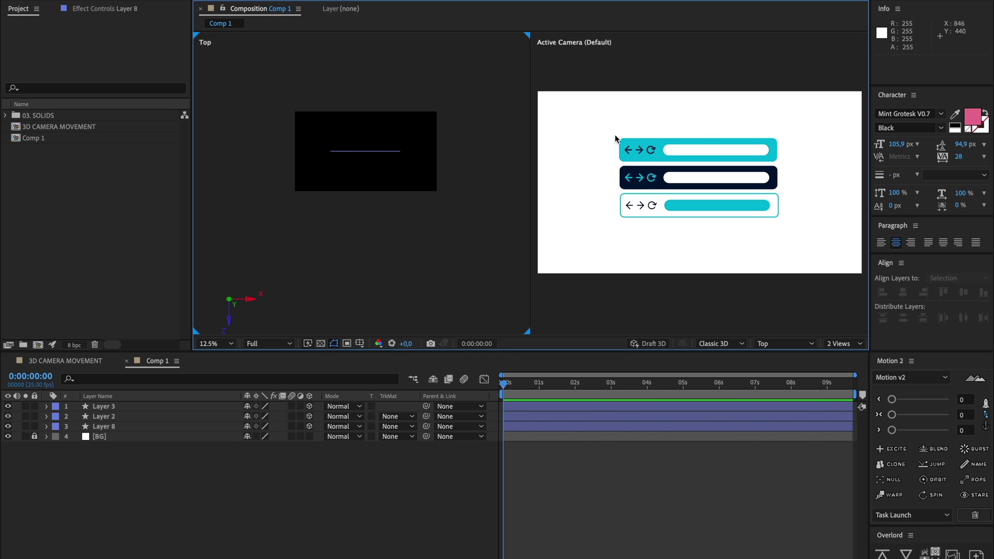
pyautogui.moveTo(606, 136); pyautogui.dragTo(794, 245)
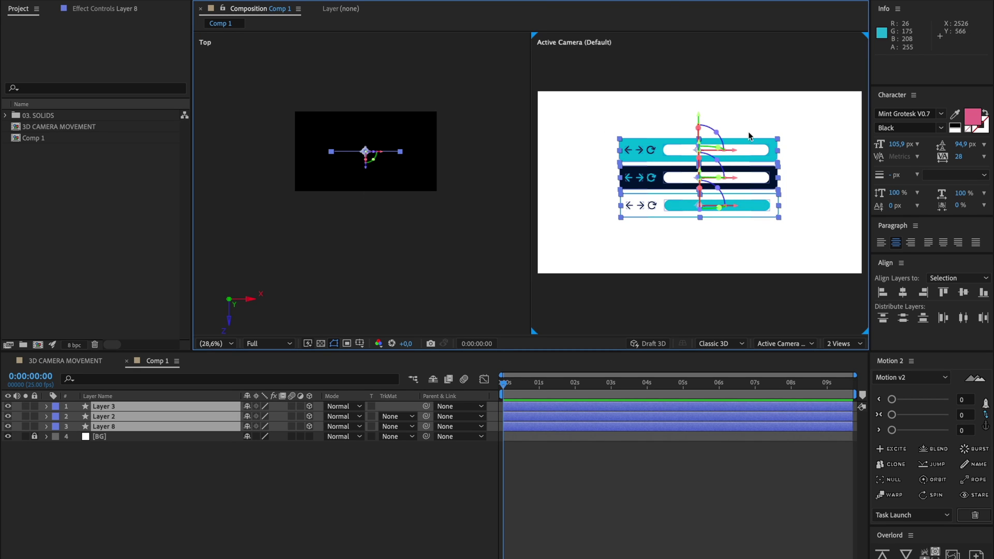
# Step: Select the bottom and top bars from the Top and Active Camera views, leaving Top active
pyautogui.click(487, 187)
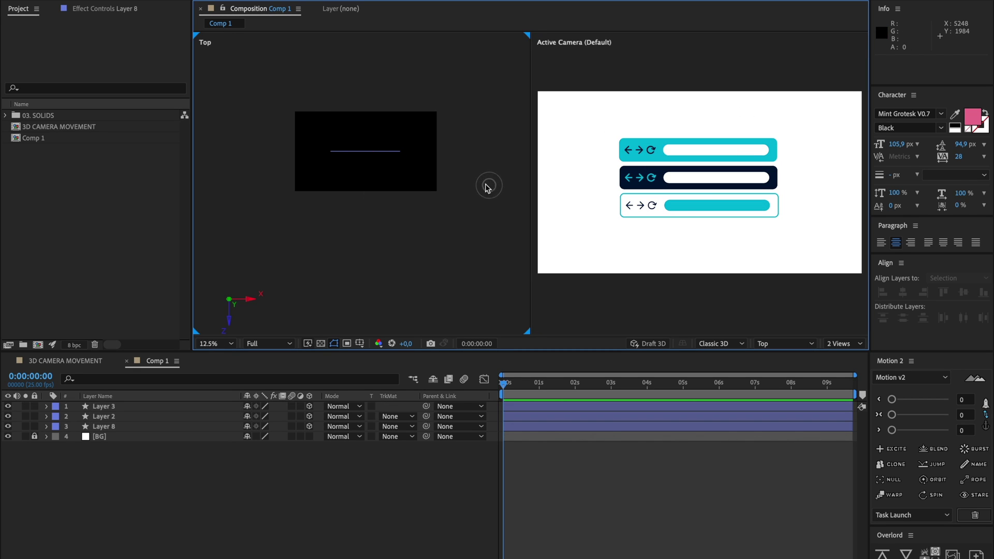
pyautogui.click(369, 152)
pyautogui.click(668, 155)
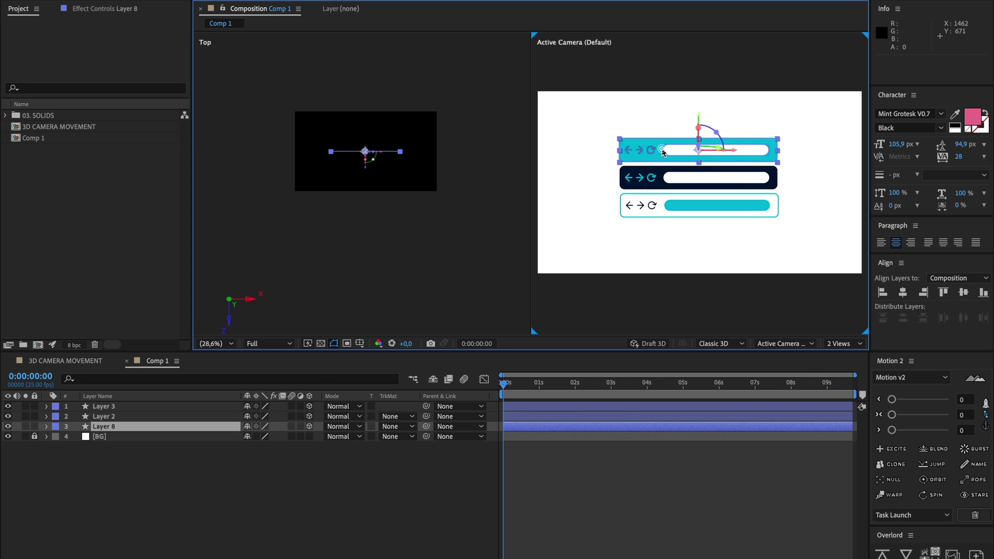
pyautogui.click(381, 154)
# Step: Push Layer 8 back in depth and raise it, ending at Position 122.2, -34, 1872
pyautogui.press('super+equal')
pyautogui.press('super+equal')
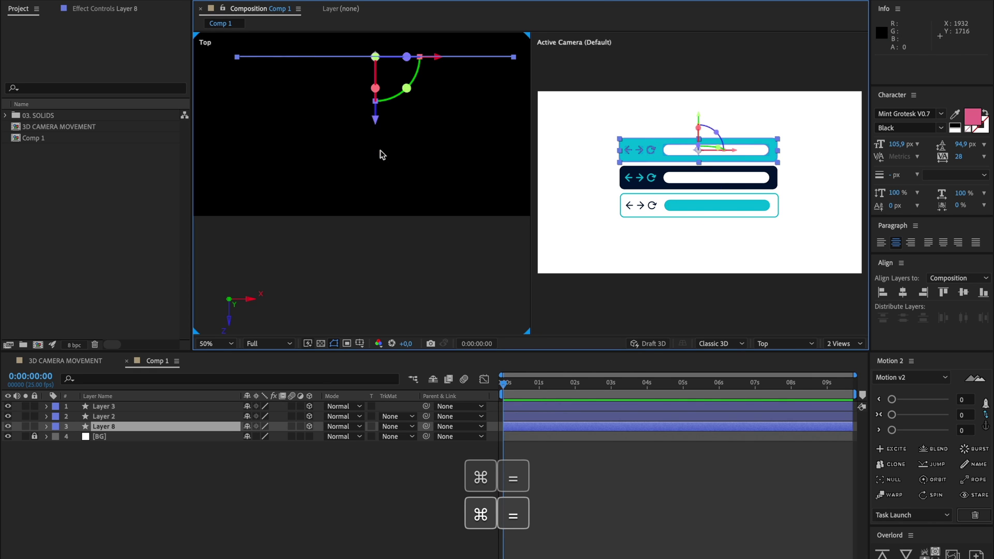
pyautogui.moveTo(381, 151); pyautogui.dragTo(431, 284)
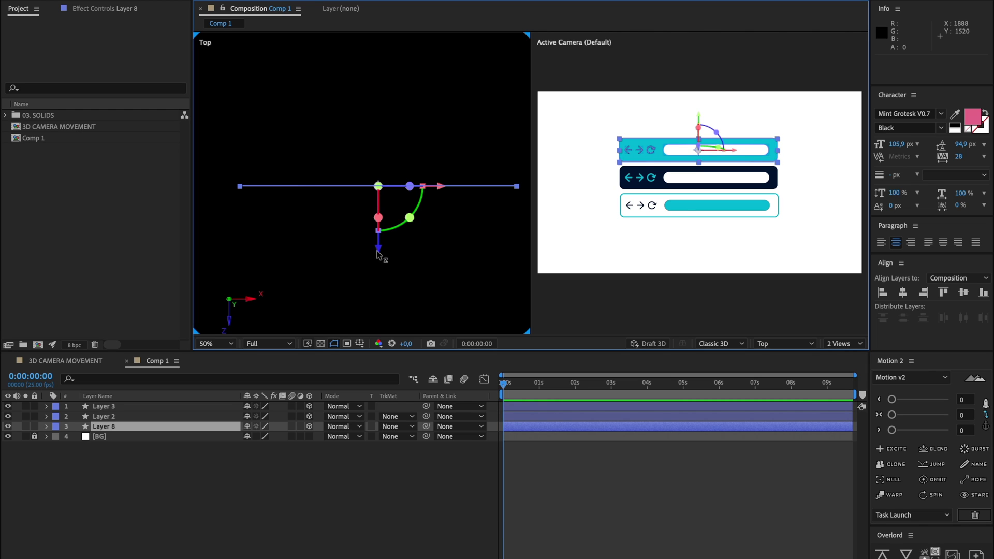
pyautogui.moveTo(378, 251); pyautogui.dragTo(431, 158)
pyautogui.press('space')
pyautogui.press('super+minus')
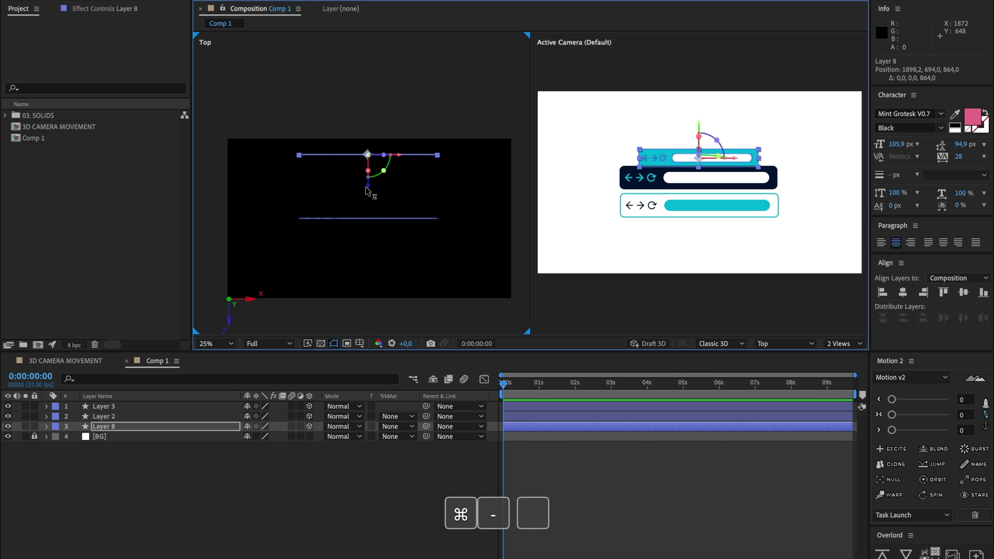
pyautogui.moveTo(365, 186); pyautogui.dragTo(236, 79)
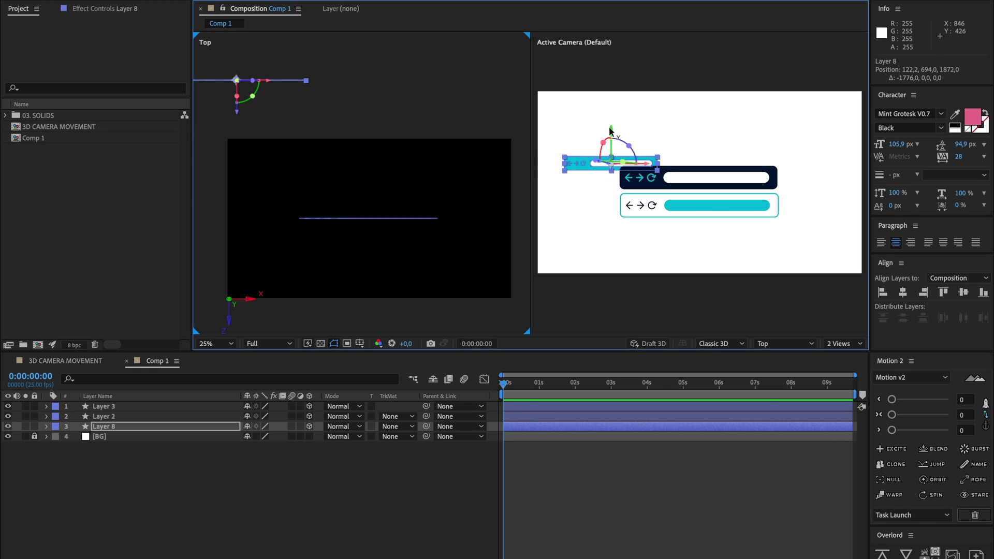
pyautogui.moveTo(612, 132); pyautogui.dragTo(604, 67)
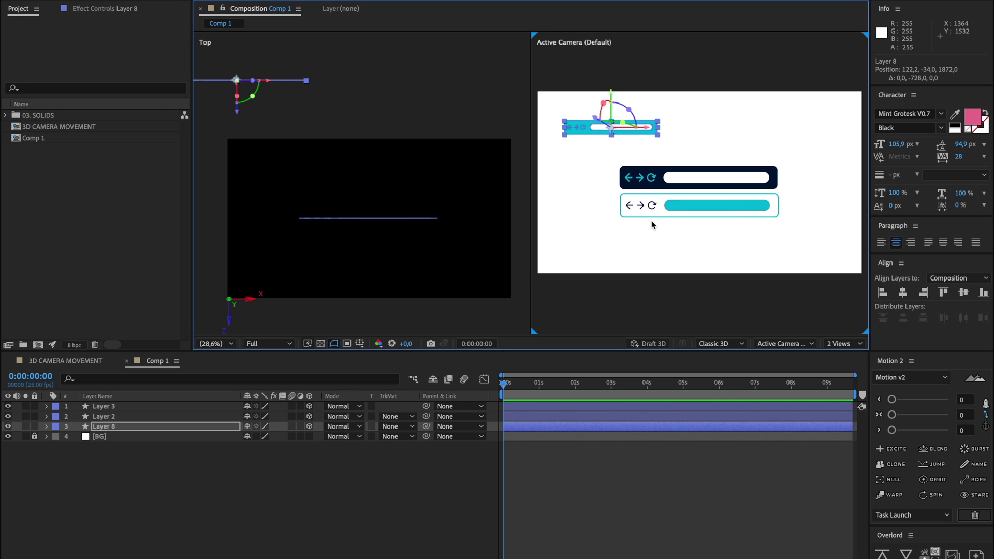
# Step: Bring Layer 3, the bottom bar, forward toward the camera to 3192.4, 1350.6, -776
pyautogui.click(671, 206)
pyautogui.moveTo(371, 254); pyautogui.dragTo(369, 311)
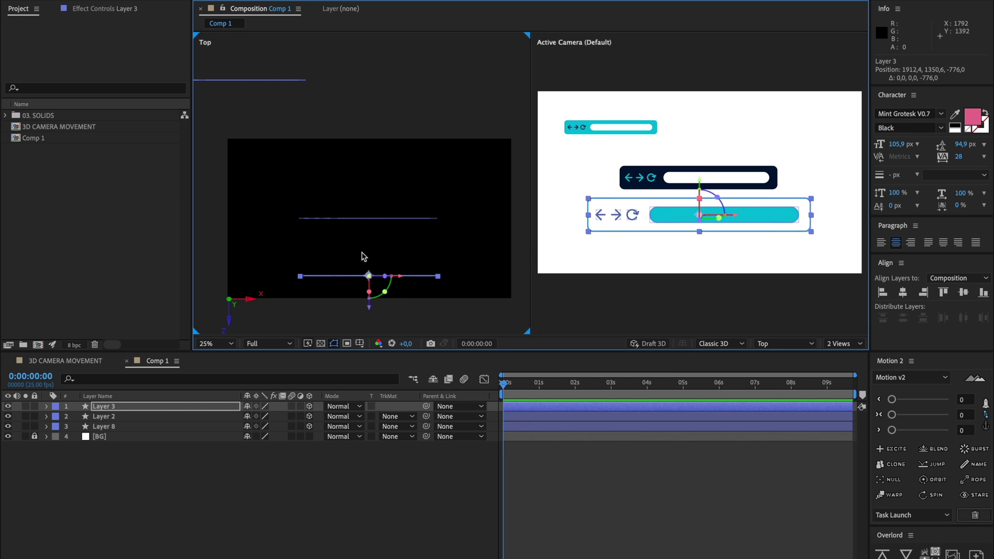
pyautogui.moveTo(405, 267); pyautogui.dragTo(492, 227)
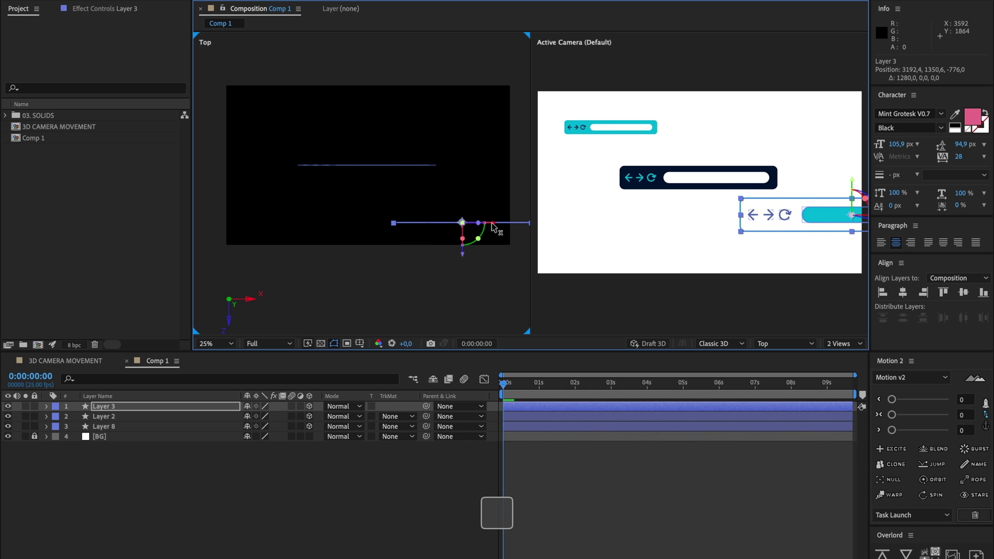
# Step: Activate the camera view and select the dark middle bar, Layer 2
pyautogui.click(810, 188)
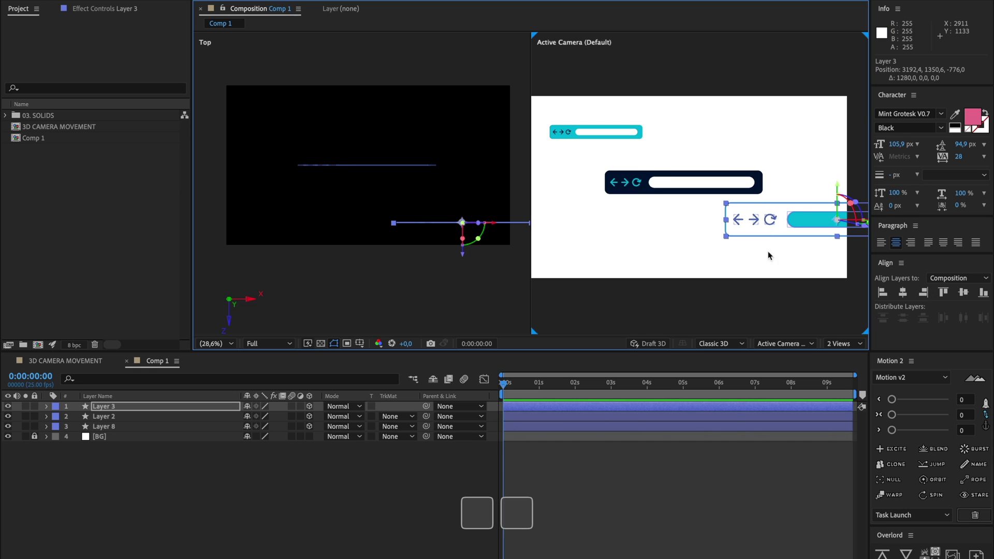
pyautogui.click(673, 182)
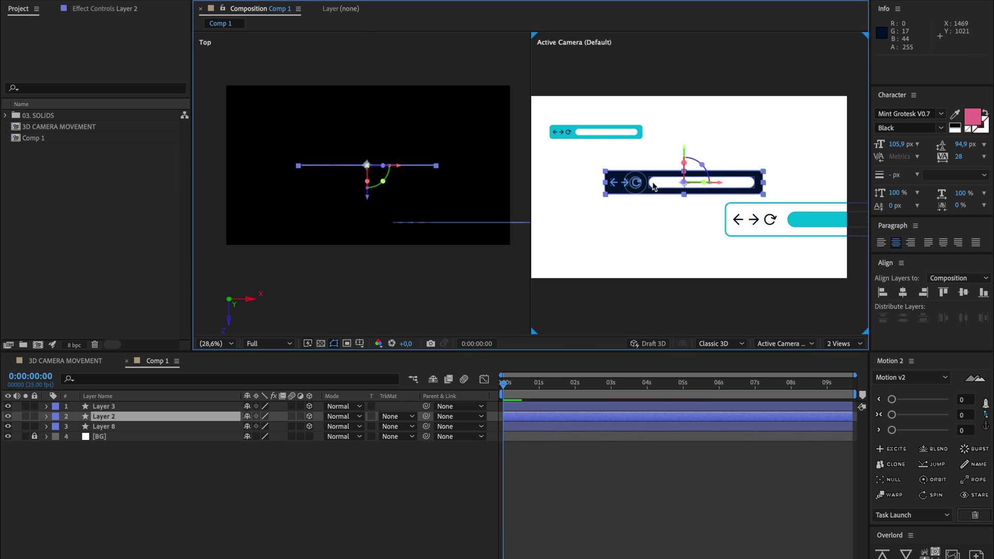
pyautogui.moveTo(673, 182); pyautogui.dragTo(651, 187)
# Step: Duplicate Layer 2 as Layer 9 and move it far back up-right to 4463.4, 27.6, 3990
pyautogui.press('super+d')
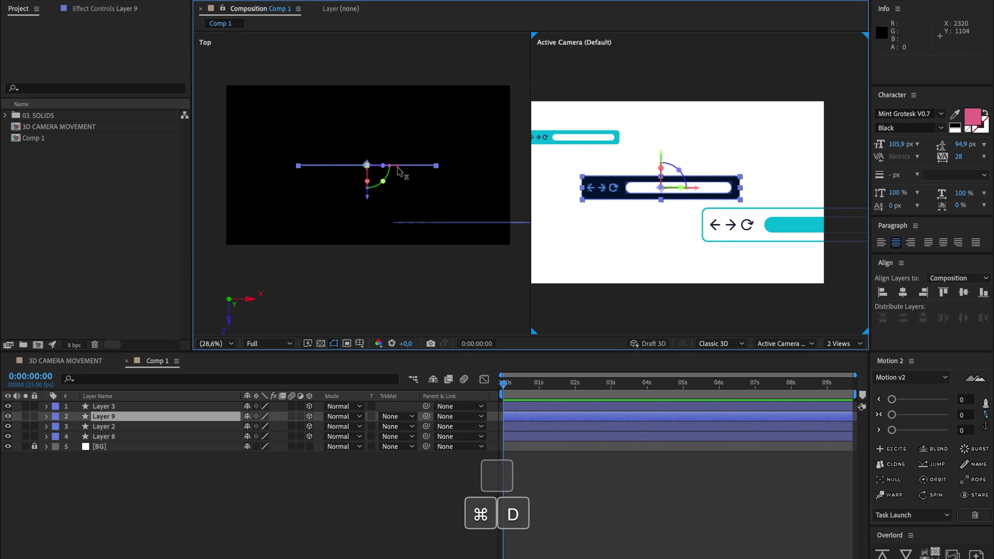
pyautogui.moveTo(396, 171); pyautogui.dragTo(444, 171)
pyautogui.moveTo(716, 159); pyautogui.dragTo(719, 102)
pyautogui.moveTo(417, 197); pyautogui.dragTo(440, 120)
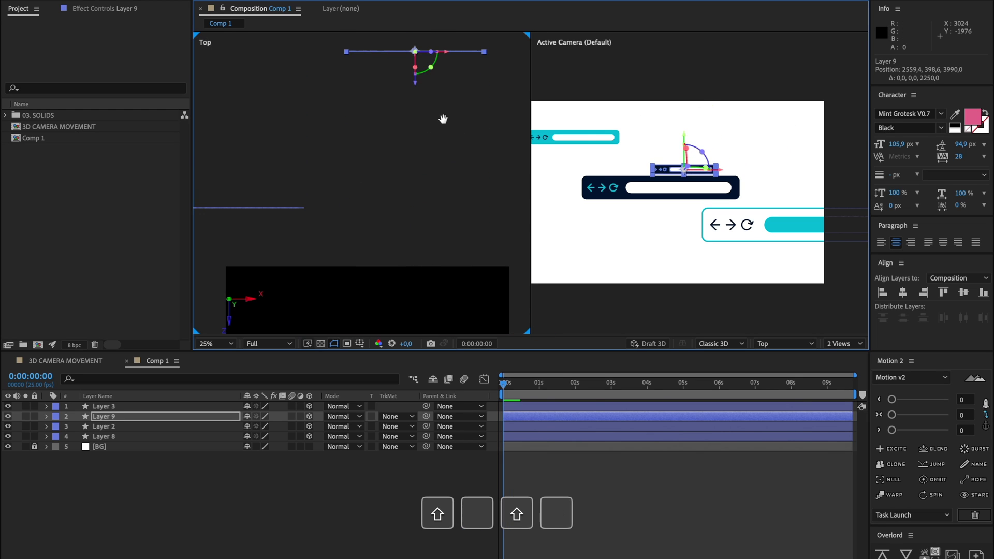
pyautogui.moveTo(428, 179); pyautogui.dragTo(569, 176)
pyautogui.moveTo(748, 138); pyautogui.dragTo(750, 114)
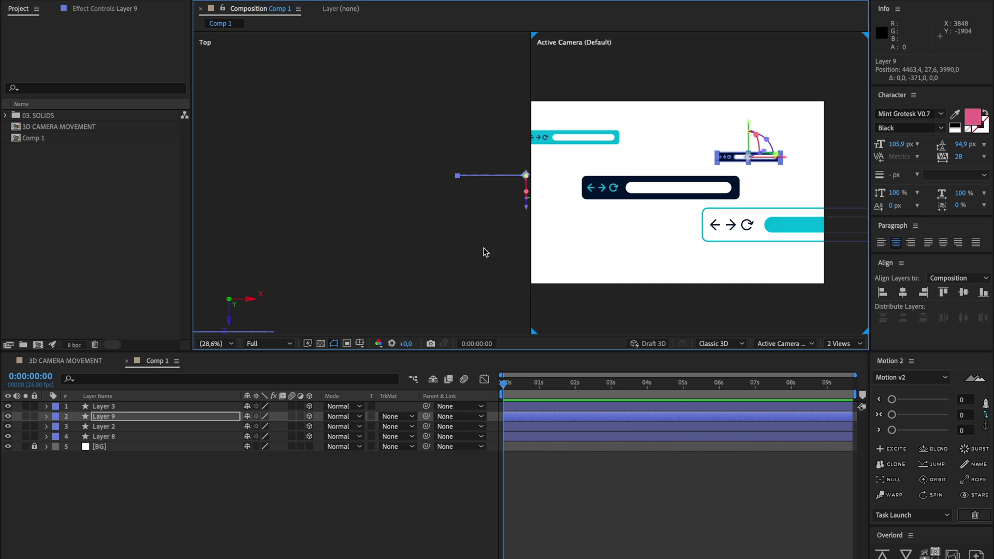
pyautogui.click(575, 137)
# Step: Duplicate the cyan bar as Layer 10 and bring it lower and closer to the camera
pyautogui.press('super+d')
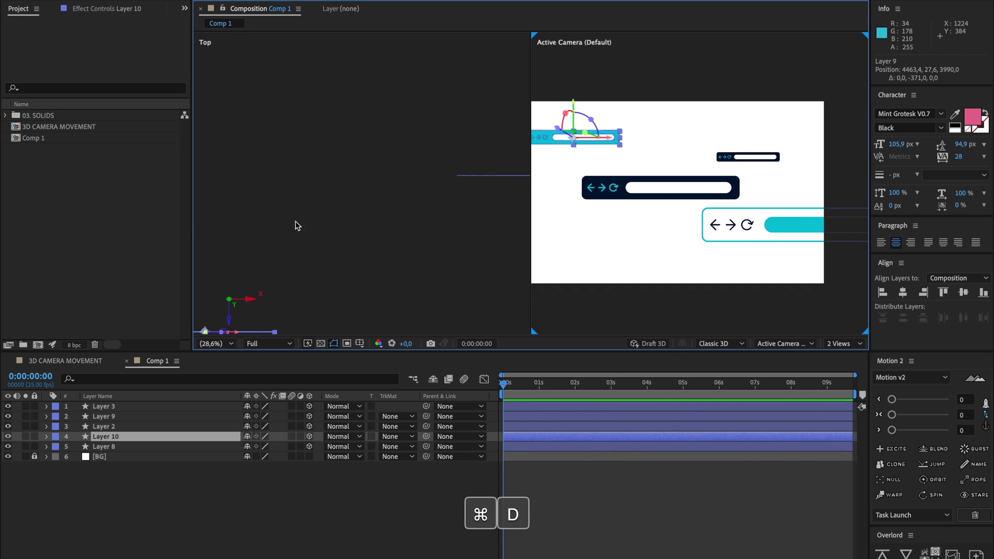
pyautogui.click(412, 118)
pyautogui.moveTo(412, 118); pyautogui.dragTo(473, 36)
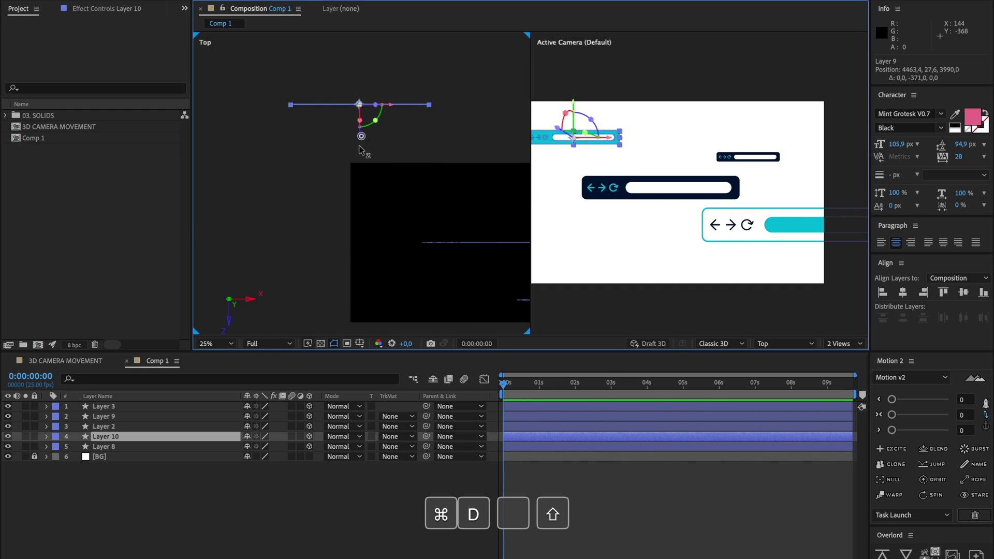
pyautogui.moveTo(362, 139); pyautogui.dragTo(357, 269)
pyautogui.moveTo(534, 82); pyautogui.dragTo(539, 269)
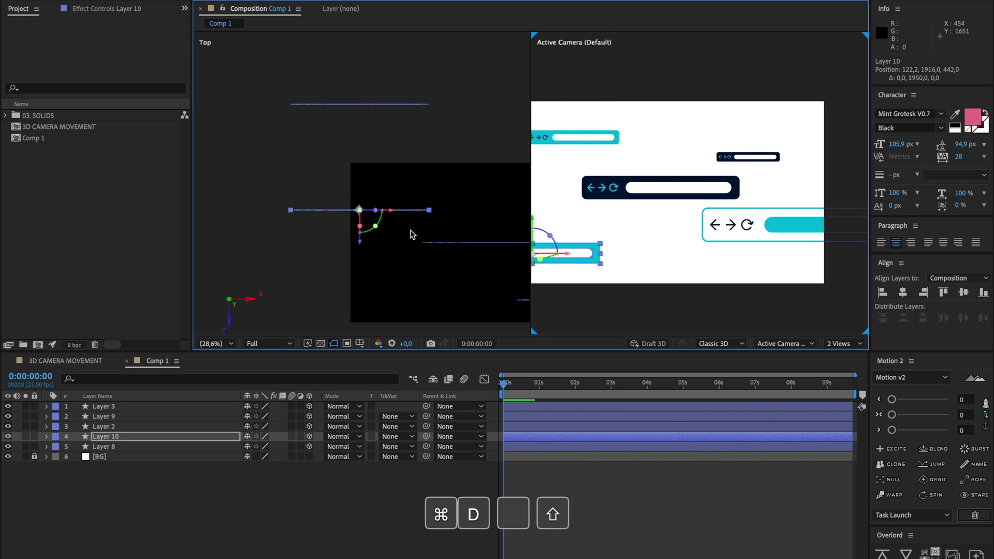
pyautogui.moveTo(383, 279); pyautogui.dragTo(451, 155)
pyautogui.scroll(-1, 398, 141)
pyautogui.press('super+z')
pyautogui.press('super+equal')
pyautogui.press('super+equal')
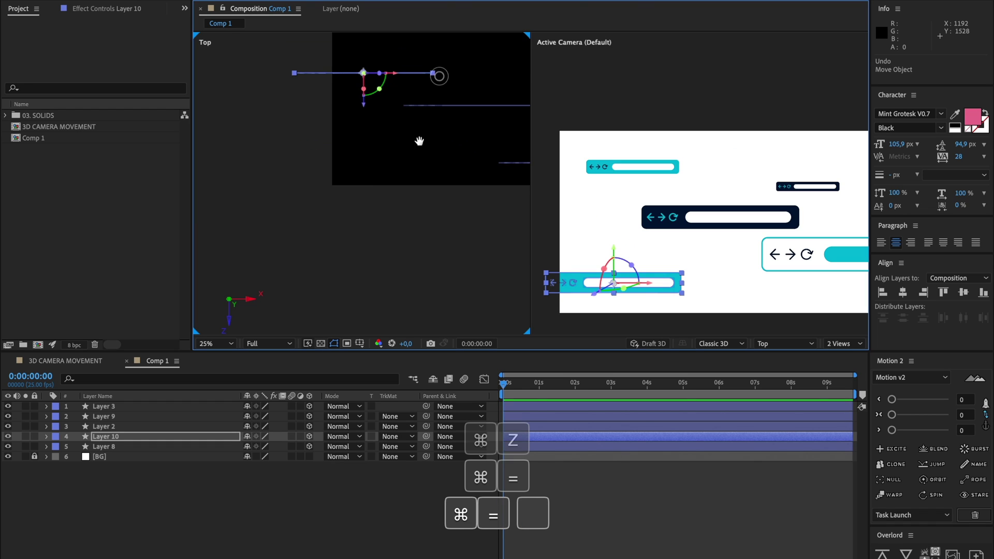
pyautogui.moveTo(623, 284)
pyautogui.mouseDown()
pyautogui.moveTo(624, 266)
pyautogui.moveTo(610, 269)
pyautogui.mouseUp()
pyautogui.moveTo(336, 109); pyautogui.dragTo(340, 193)
# Step: Scale Layer 10 to 74% and slide it right to 544.2, 1678, -670
pyautogui.click(133, 437)
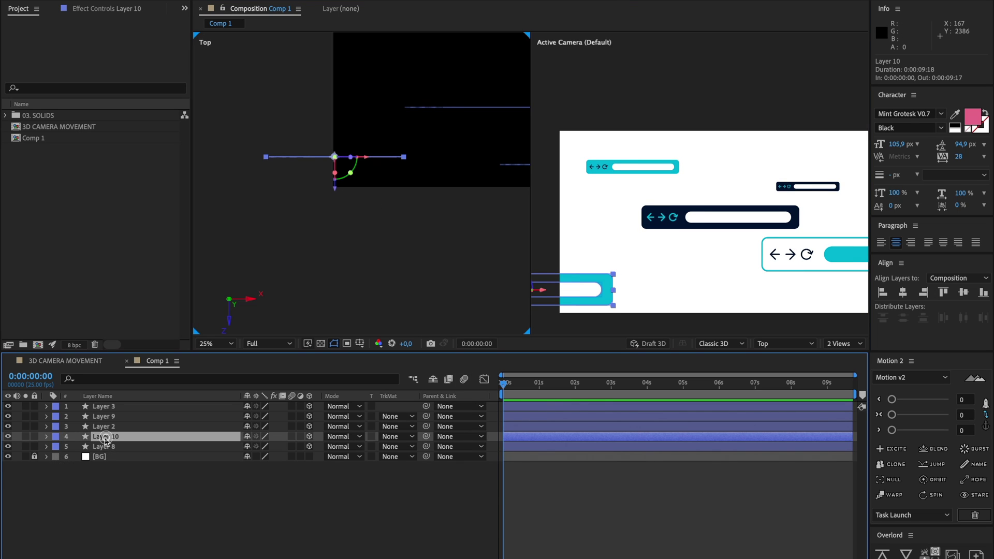
pyautogui.press('s')
pyautogui.moveTo(303, 446); pyautogui.dragTo(289, 446)
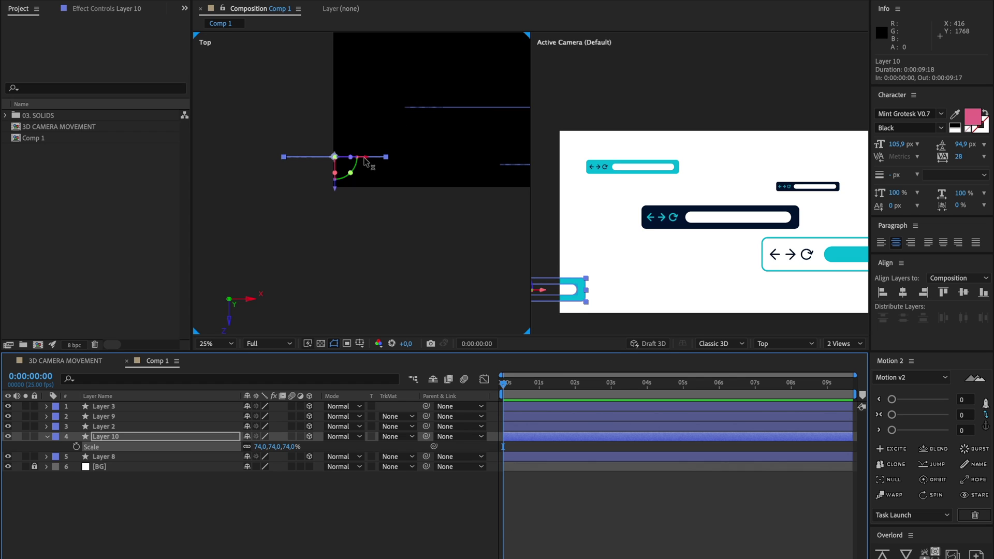
pyautogui.moveTo(365, 156); pyautogui.dragTo(398, 162)
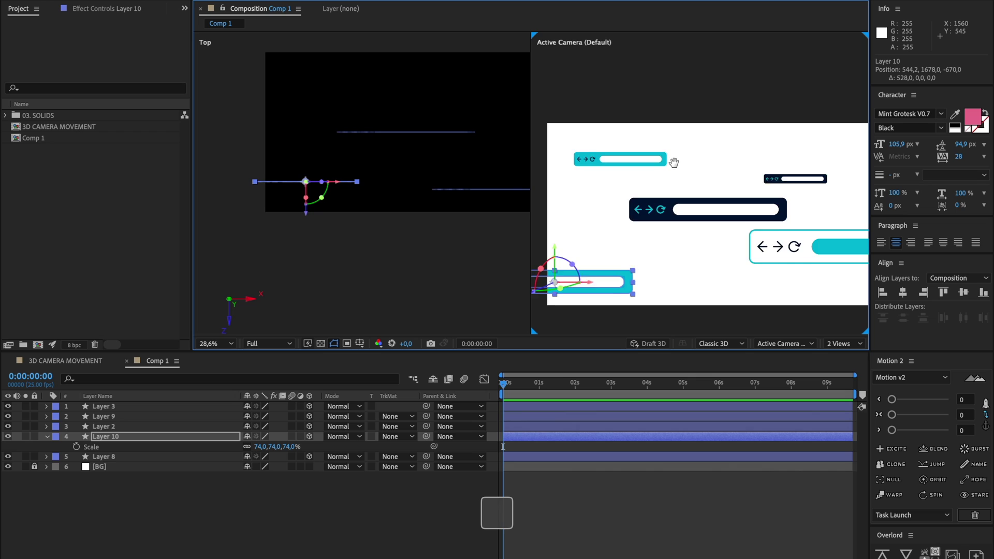
pyautogui.moveTo(673, 160); pyautogui.dragTo(638, 133)
pyautogui.click(621, 512)
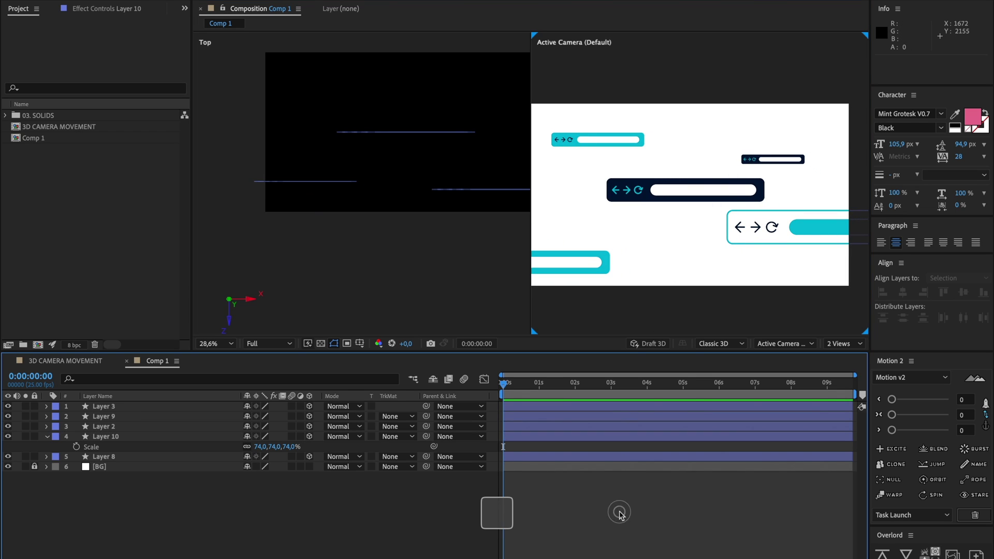
pyautogui.click(47, 436)
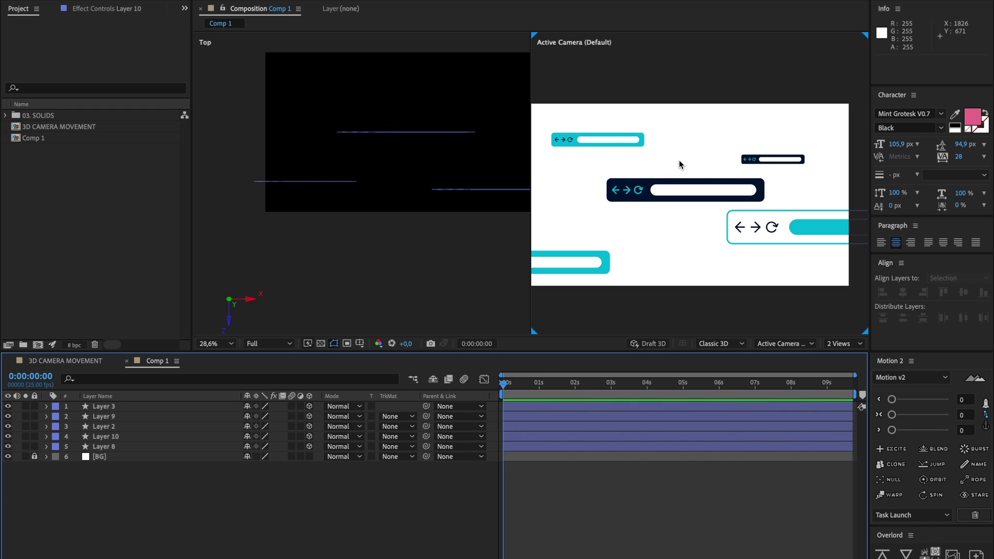
# Step: Add Camera 1 as a Two-Node 50mm camera with depth of field enabled
pyautogui.rightClick(196, 42)
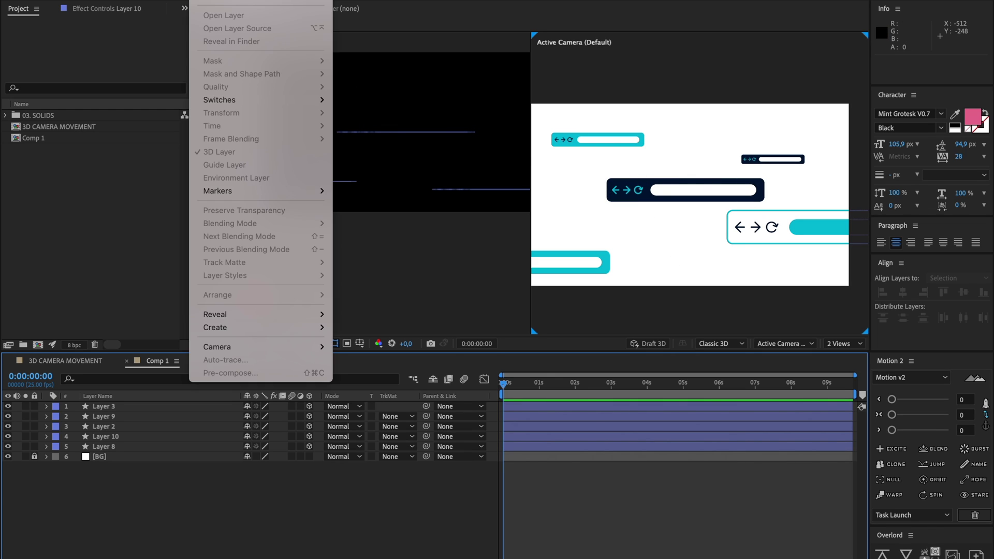
pyautogui.moveTo(259, 4)
pyautogui.click(367, 22)
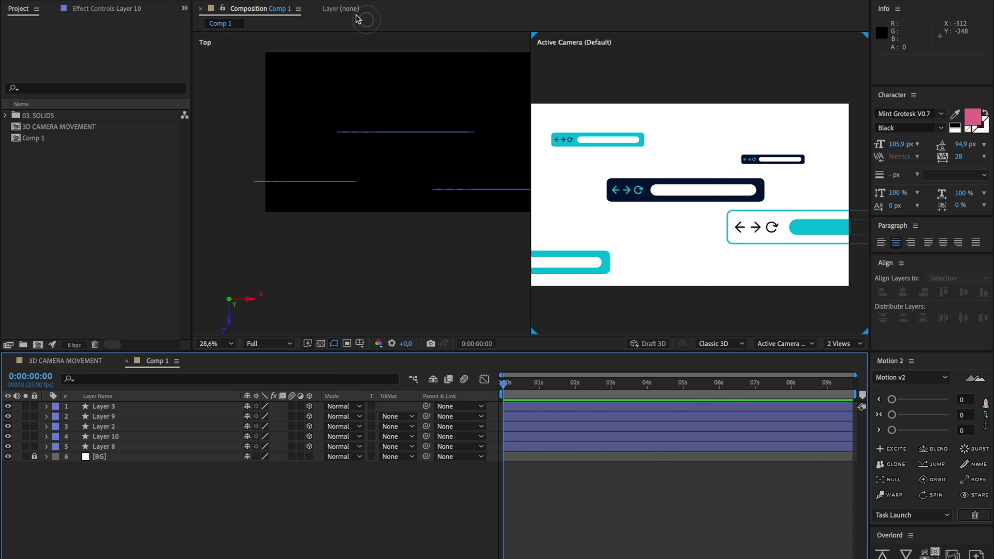
pyautogui.moveTo(569, 137); pyautogui.dragTo(567, 109)
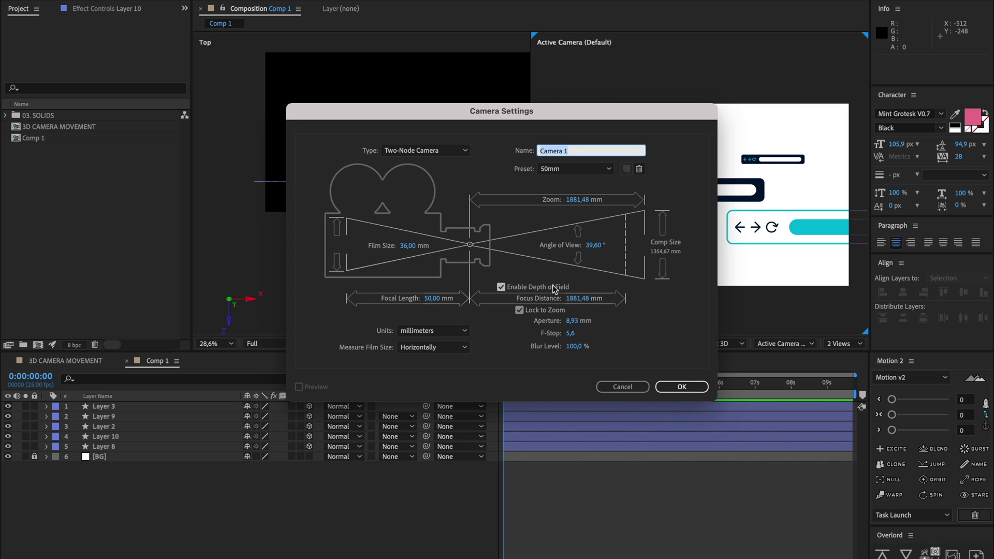
pyautogui.press('Return')
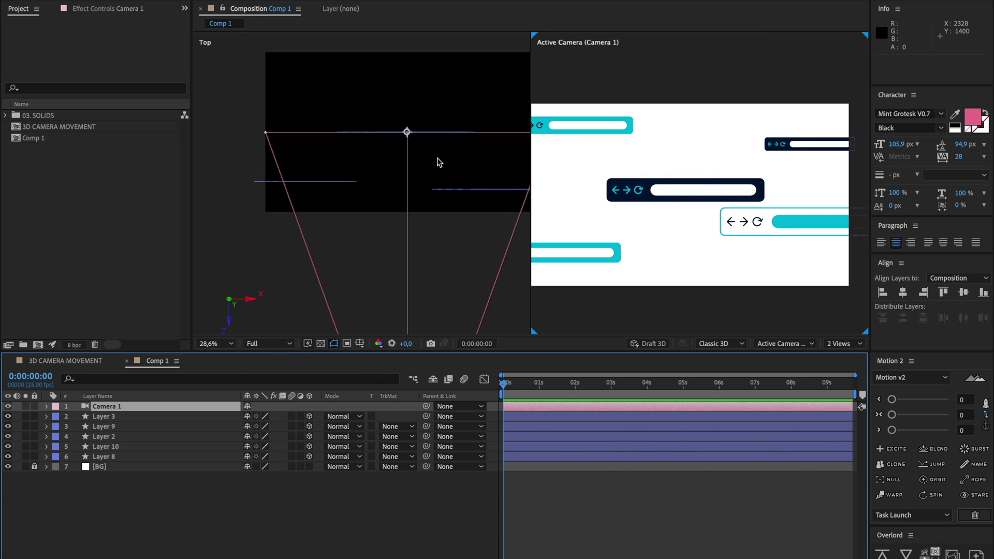
# Step: Zoom the Top view out to 12.5% and pan to frame Camera 1 and the bars
pyautogui.click(362, 252)
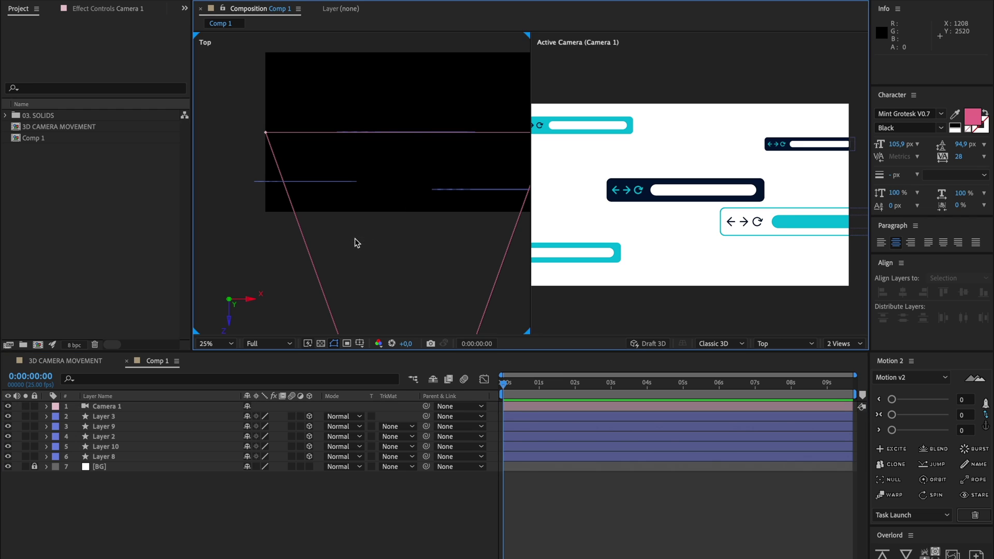
pyautogui.press('super+minus')
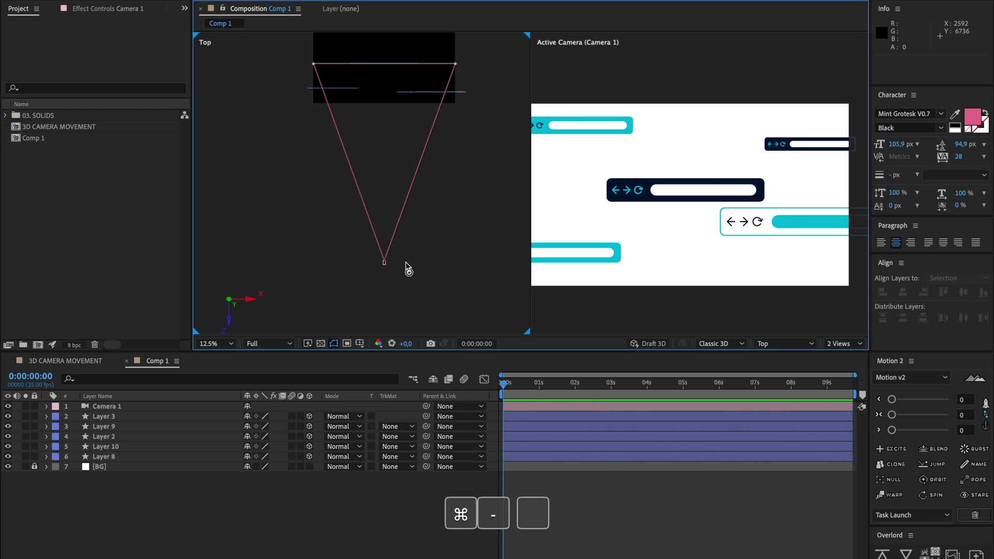
pyautogui.click(400, 264)
pyautogui.moveTo(398, 271); pyautogui.dragTo(418, 297)
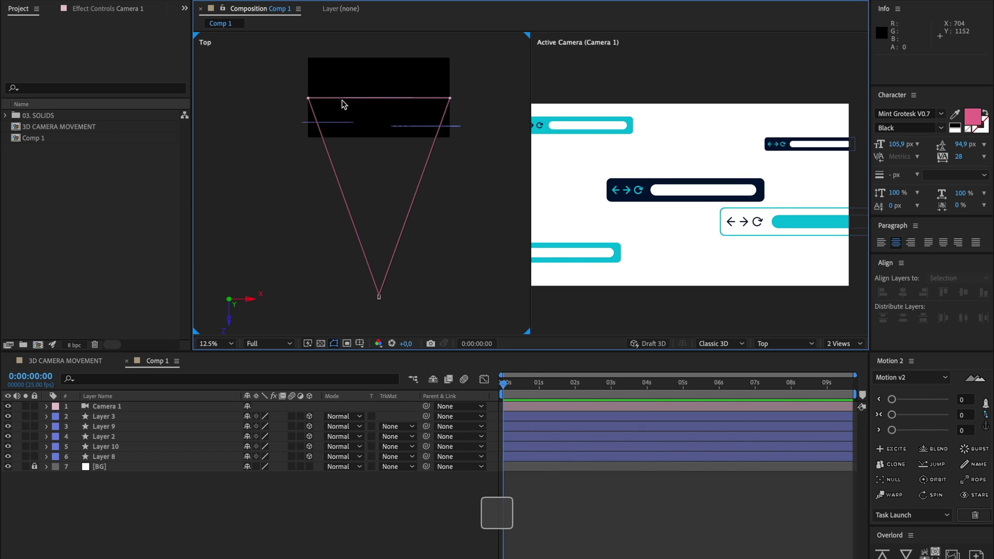
pyautogui.click(373, 99)
pyautogui.moveTo(373, 102); pyautogui.dragTo(381, 129)
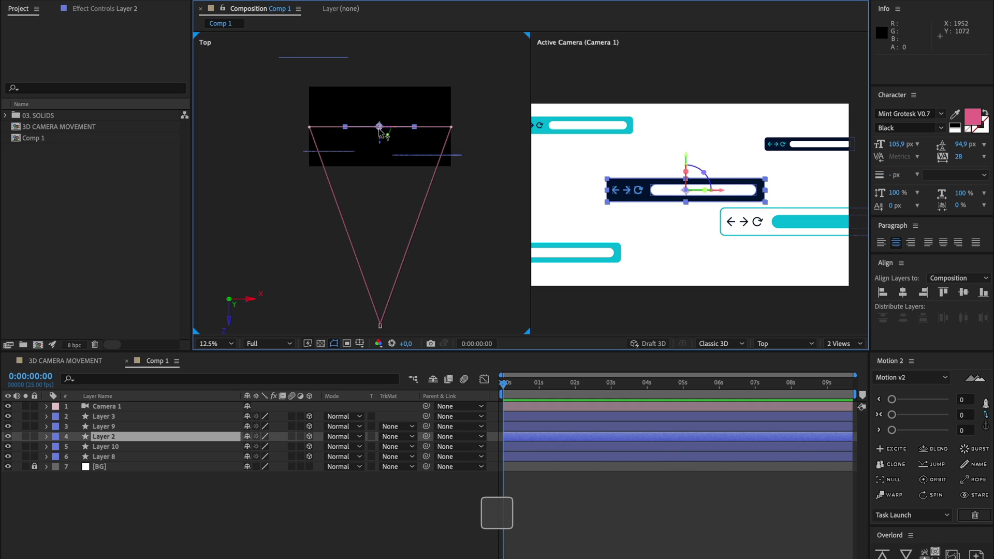
pyautogui.click(84, 407)
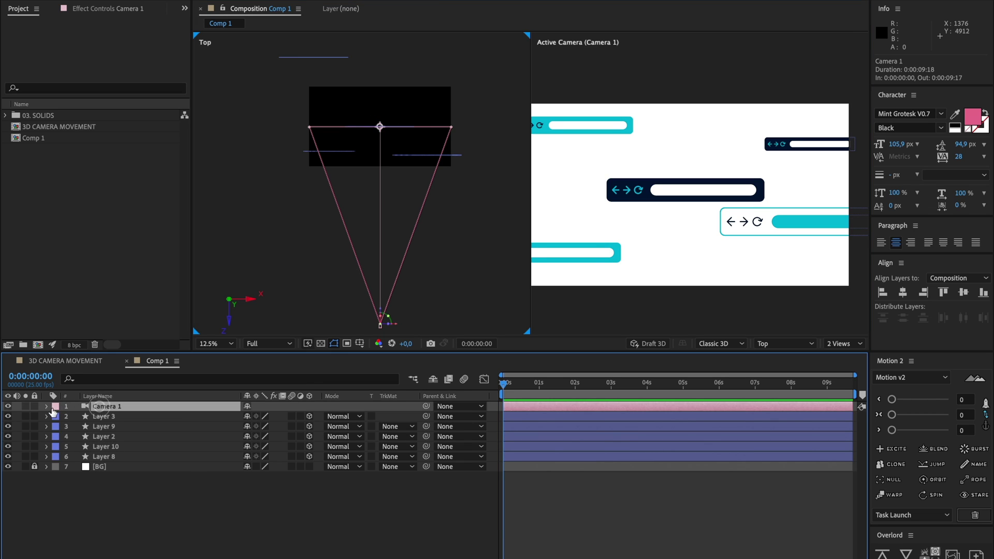
pyautogui.click(47, 407)
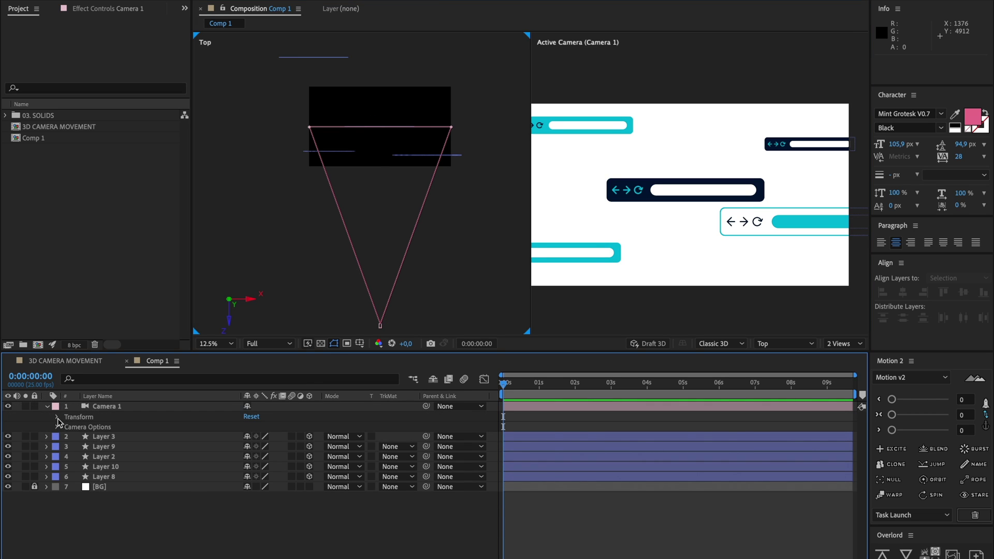
pyautogui.click(57, 417)
pyautogui.click(116, 428)
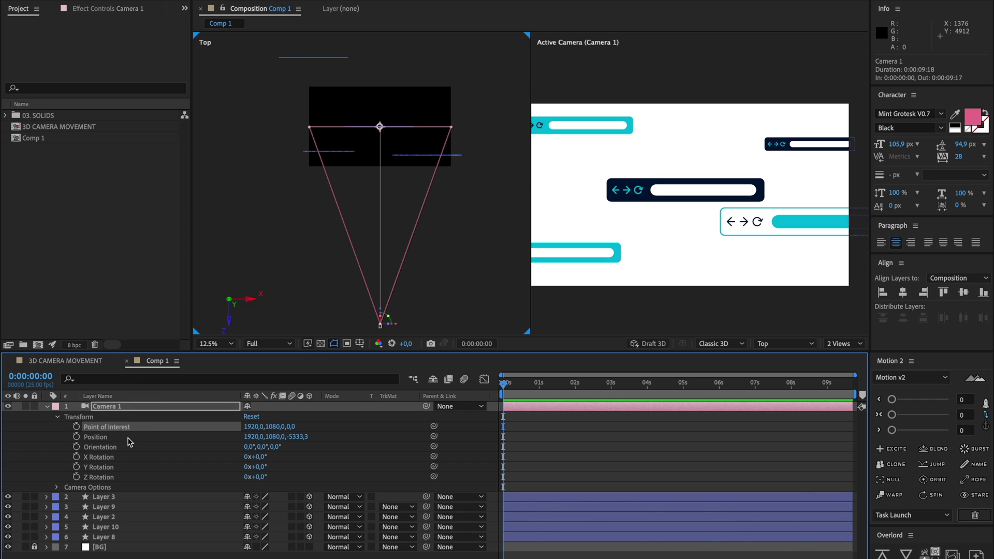
pyautogui.click(109, 447)
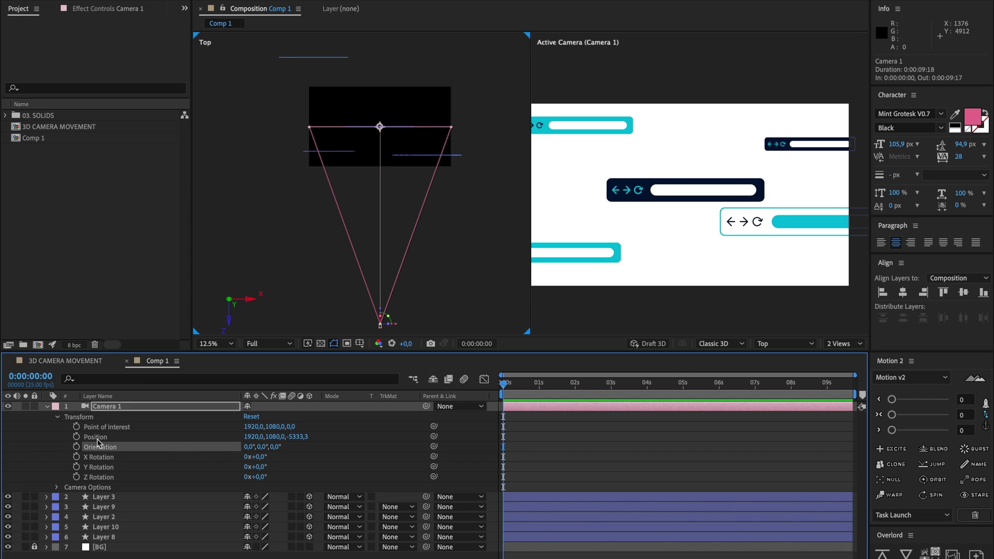
pyautogui.click(97, 439)
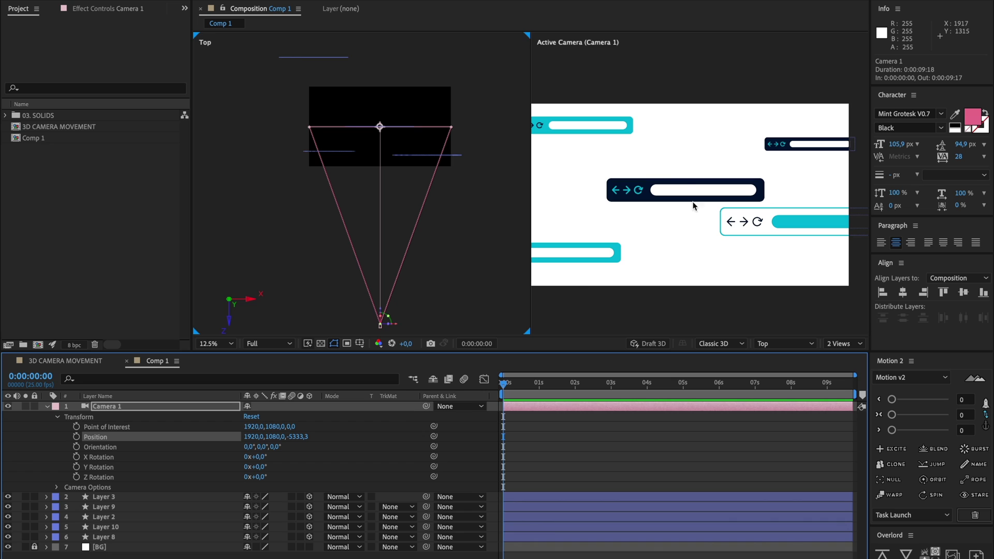
pyautogui.click(251, 436)
pyautogui.write('1816')
pyautogui.press('Return')
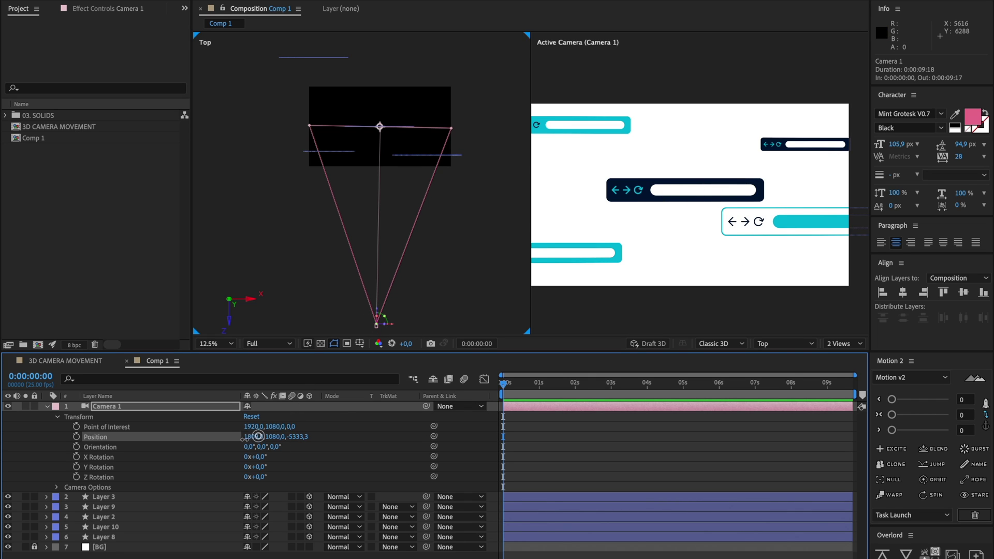
pyautogui.moveTo(258, 436); pyautogui.dragTo(38, 441)
pyautogui.press('super+z')
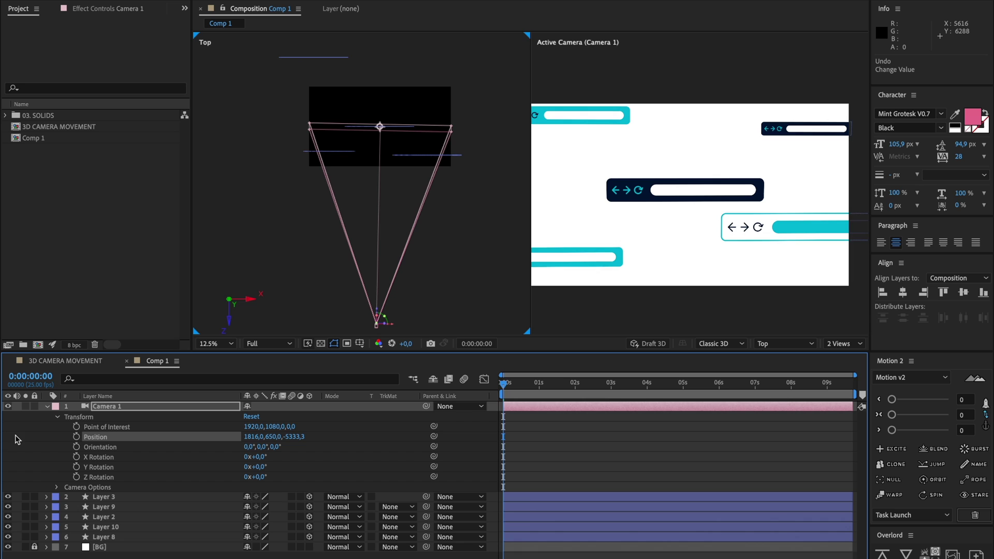
pyautogui.press('super+z')
pyautogui.moveTo(300, 436); pyautogui.dragTo(333, 430)
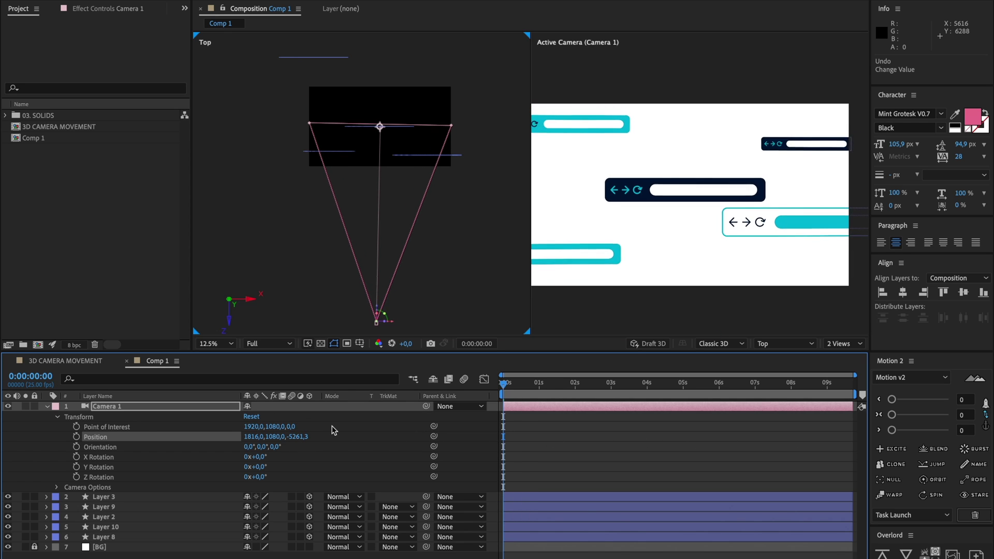
pyautogui.press('super+z')
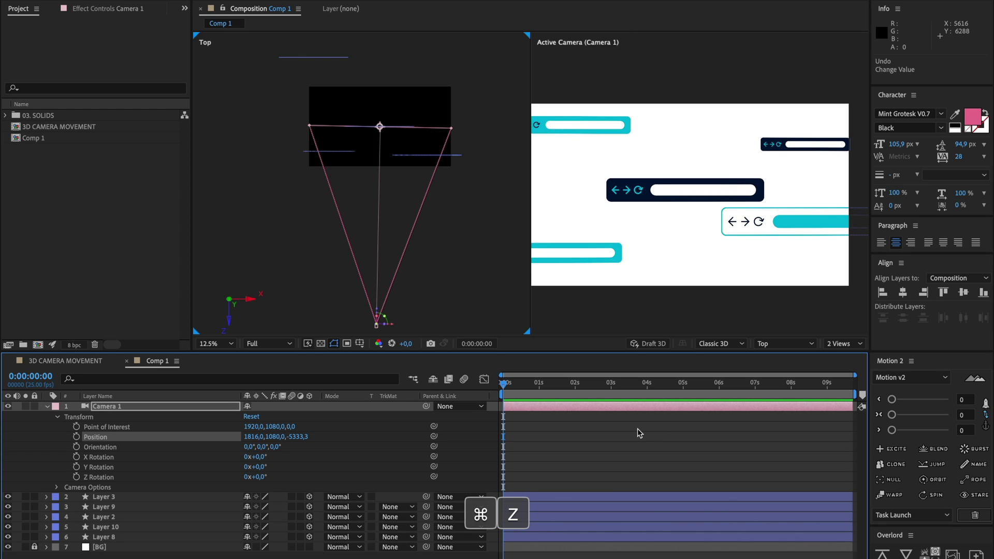
# Step: Expand Camera Options and bring the lower-right browser bar closer to the camera
pyautogui.click(57, 488)
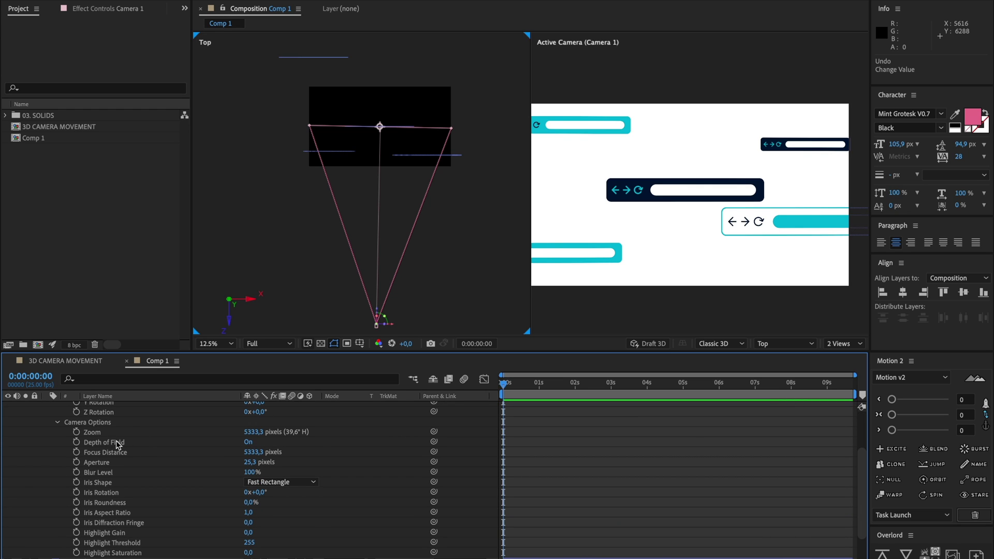
pyautogui.click(120, 453)
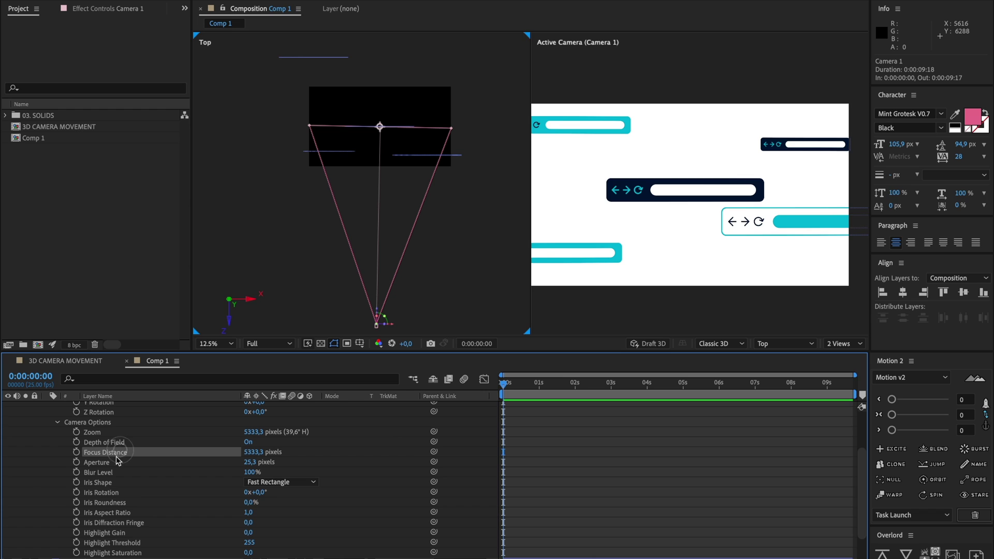
pyautogui.click(104, 463)
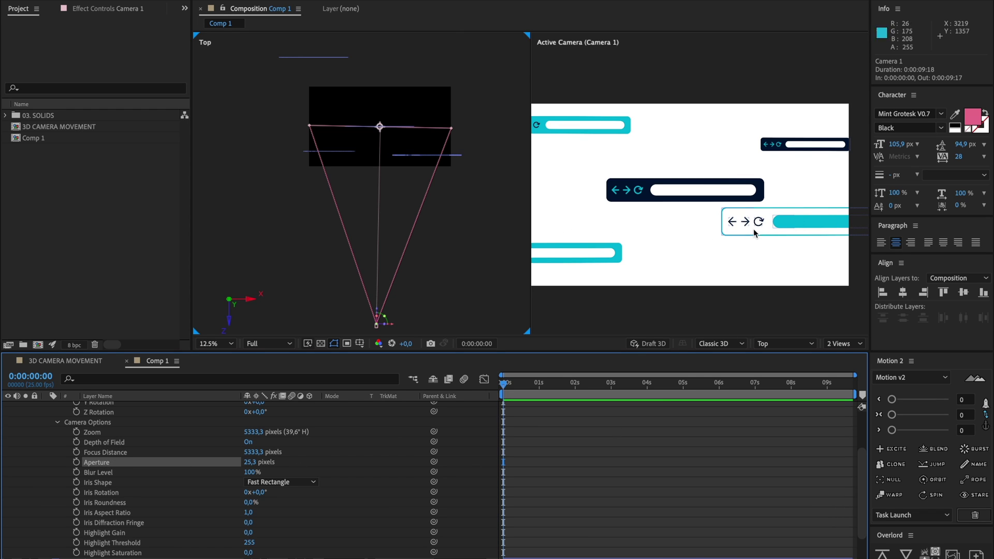
pyautogui.click(782, 222)
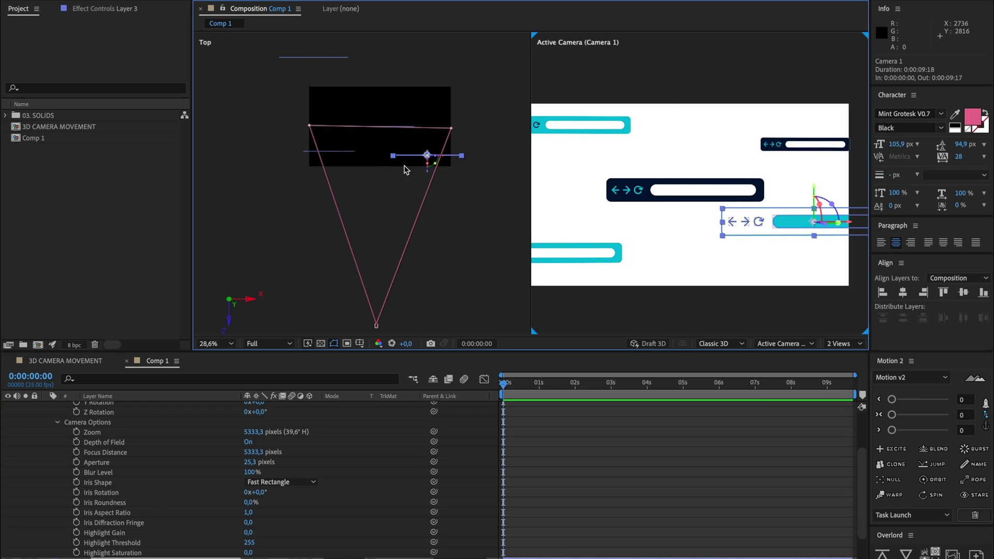
pyautogui.moveTo(428, 177); pyautogui.dragTo(425, 213)
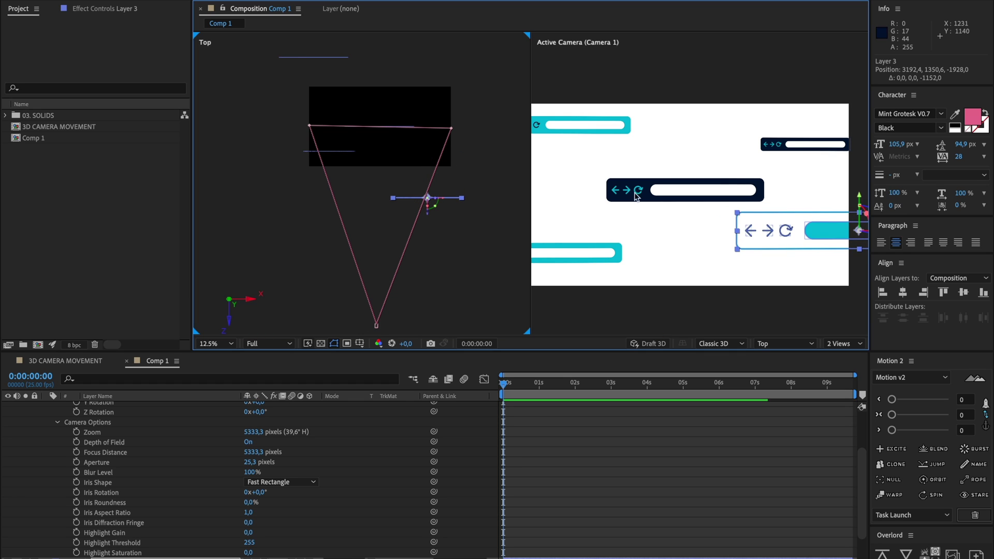
# Step: Raise Camera 1's Aperture to 1173.3 pixels to blur the out-of-focus bars
pyautogui.click(660, 187)
pyautogui.click(367, 440)
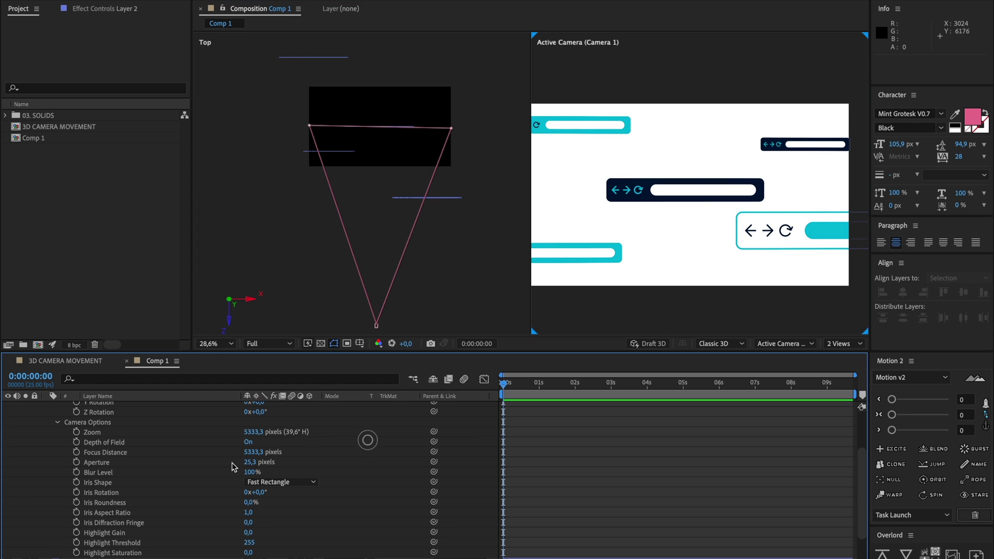
pyautogui.click(115, 462)
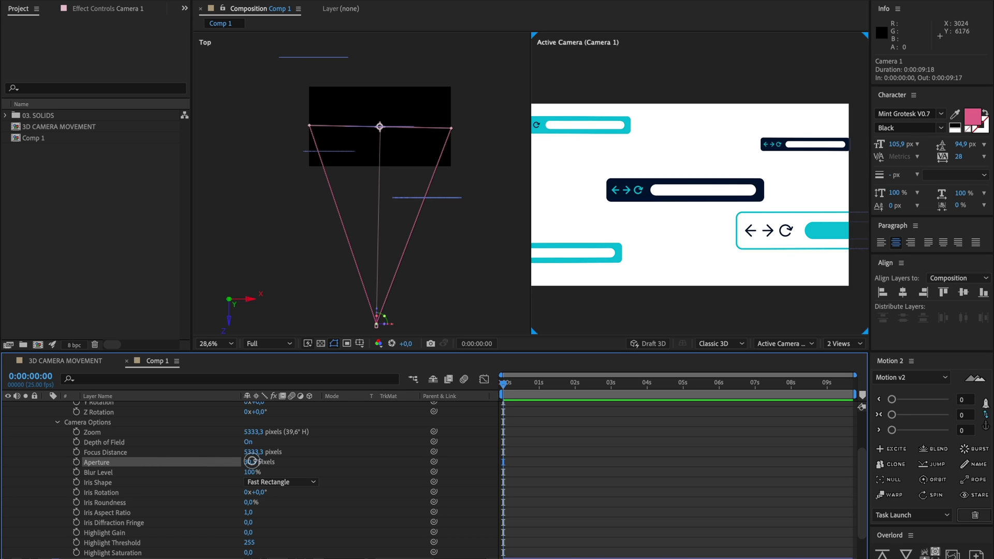
pyautogui.moveTo(252, 461); pyautogui.dragTo(387, 462)
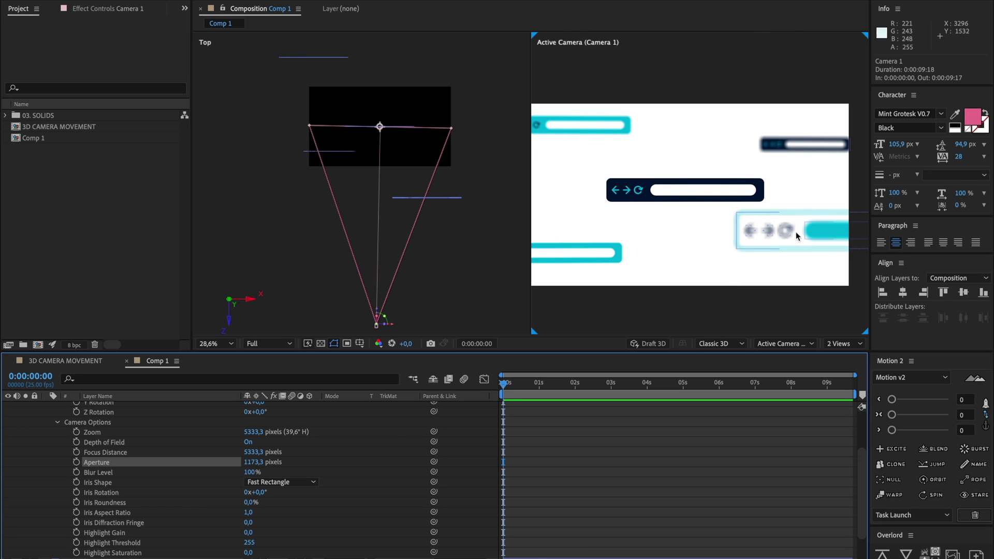
# Step: Nudge Camera 1's Focus Distance slightly closer while checking the dark middle bar
pyautogui.click(659, 194)
pyautogui.click(595, 441)
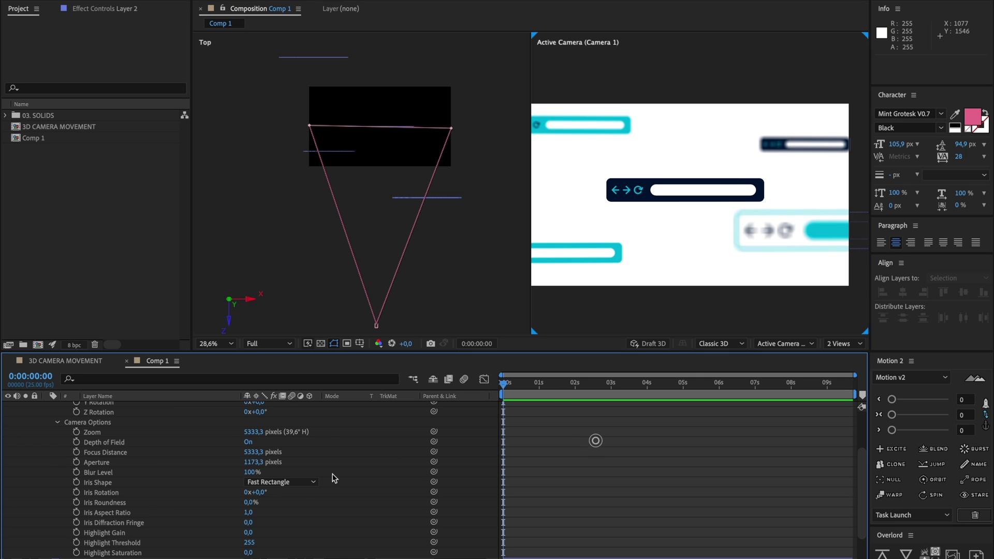
pyautogui.click(117, 452)
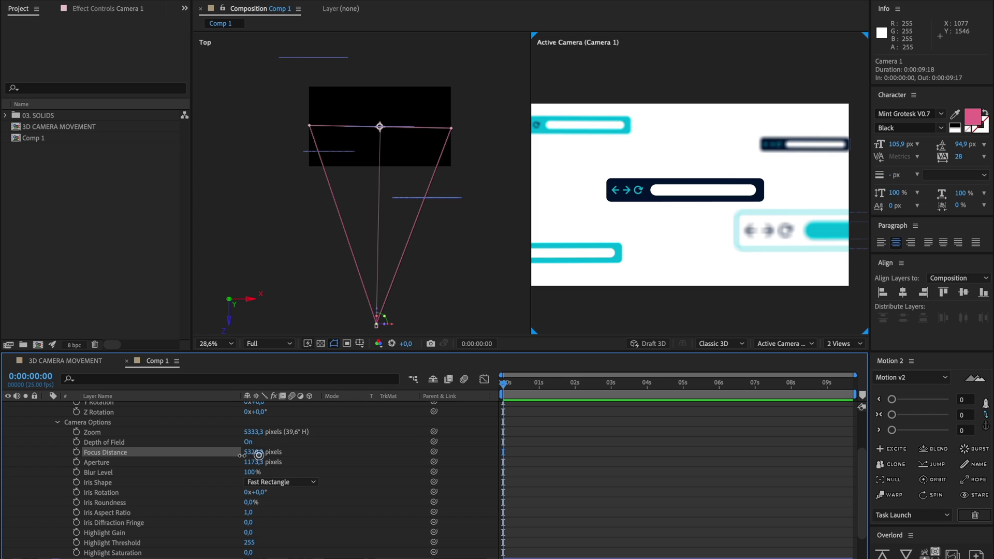
pyautogui.moveTo(259, 455); pyautogui.dragTo(230, 455)
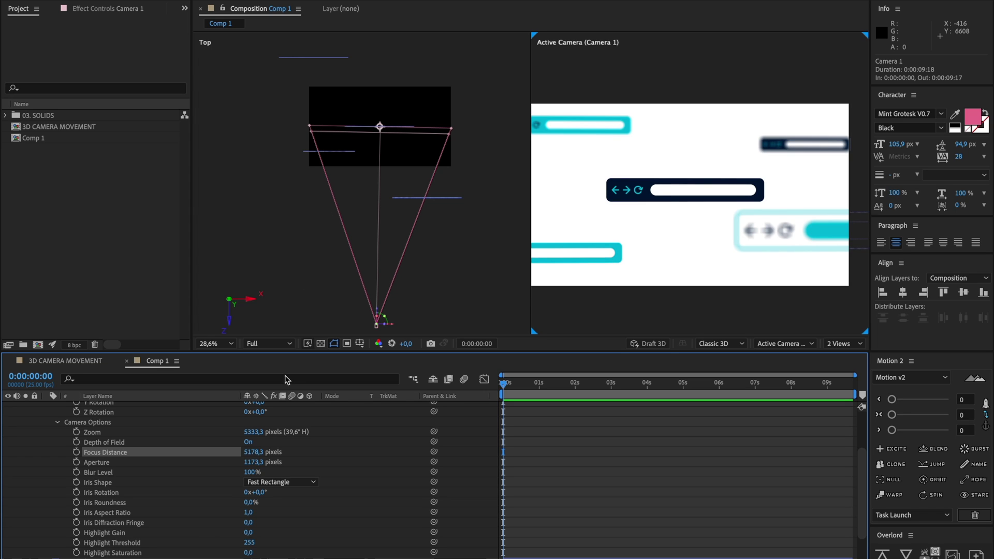
pyautogui.moveTo(242, 451); pyautogui.dragTo(238, 452)
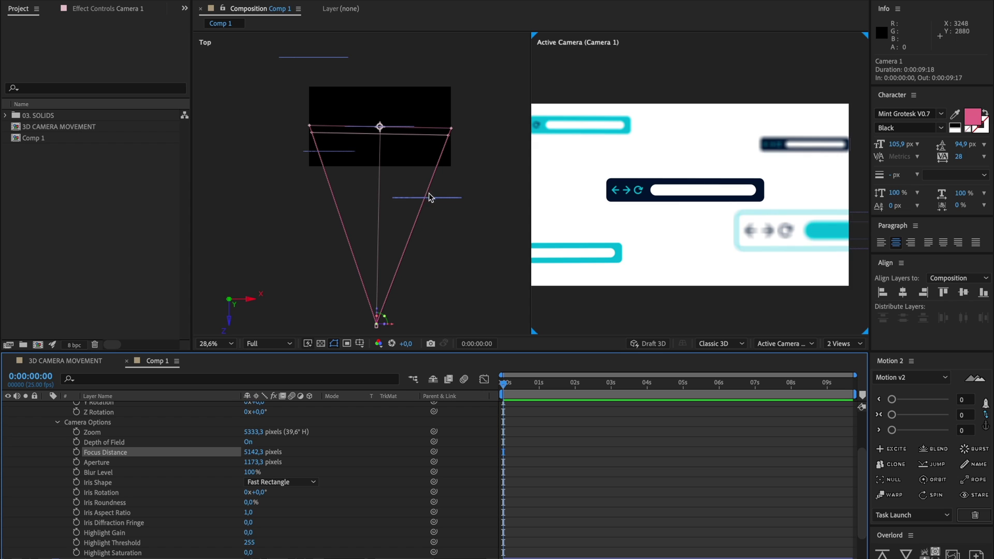
# Step: Pull focus to 3406.3 pixels so the lower-right browser bar is sharp and the middle bar blurs
pyautogui.click(441, 198)
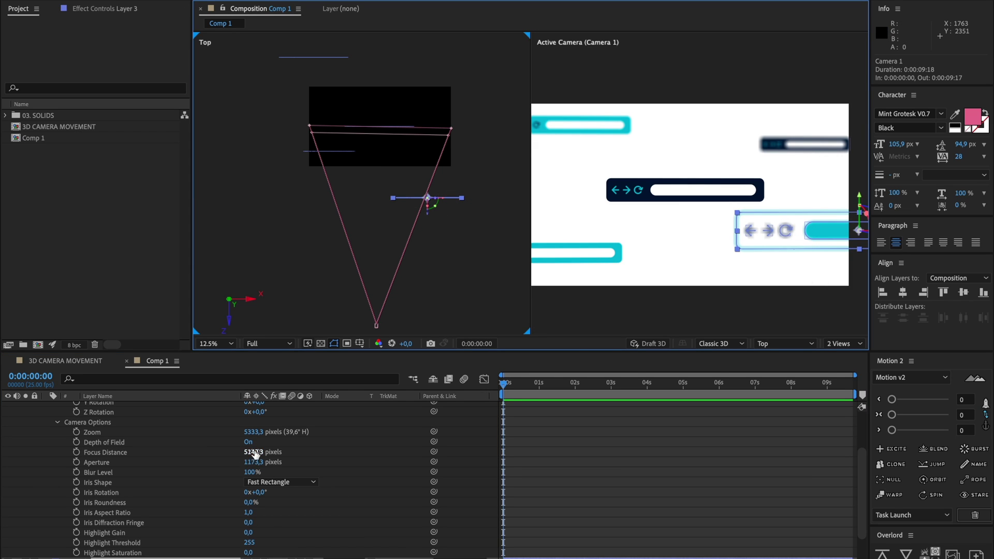
pyautogui.moveTo(255, 452); pyautogui.dragTo(165, 450)
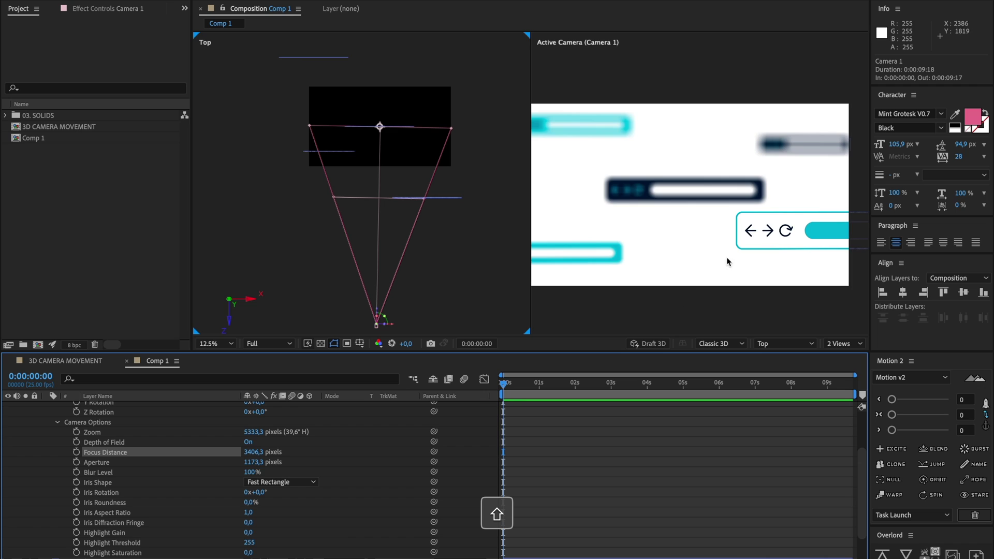
pyautogui.click(787, 235)
pyautogui.click(655, 196)
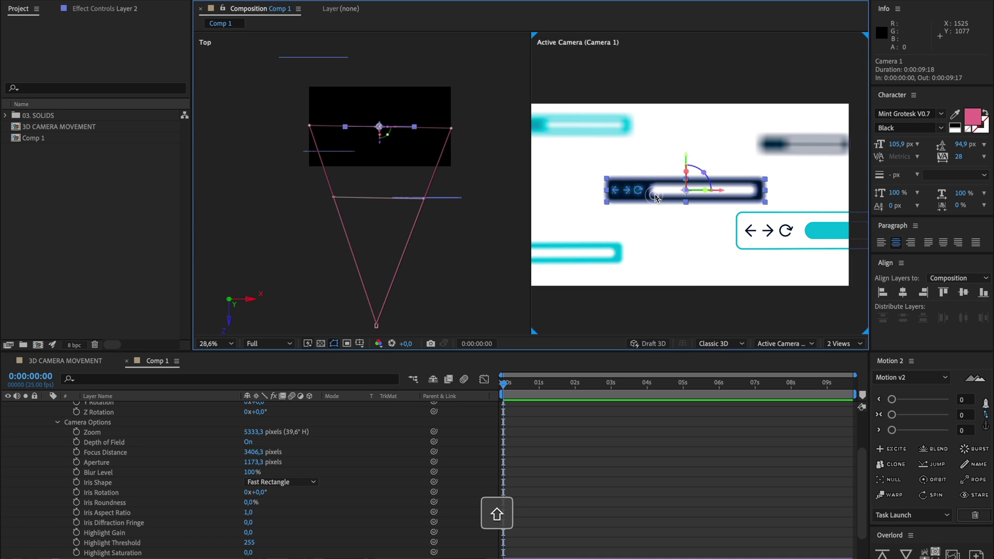
pyautogui.click(581, 469)
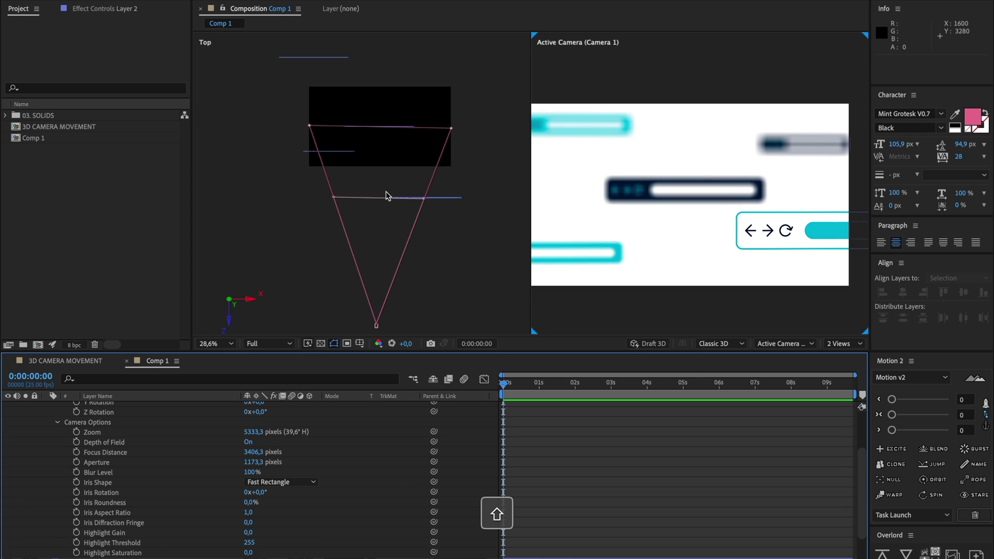
# Step: Keyframe Focus Distance at 3406.3 px at 0 s and 5336.3 px at 0:00:01:20, then preview partway
pyautogui.click(95, 454)
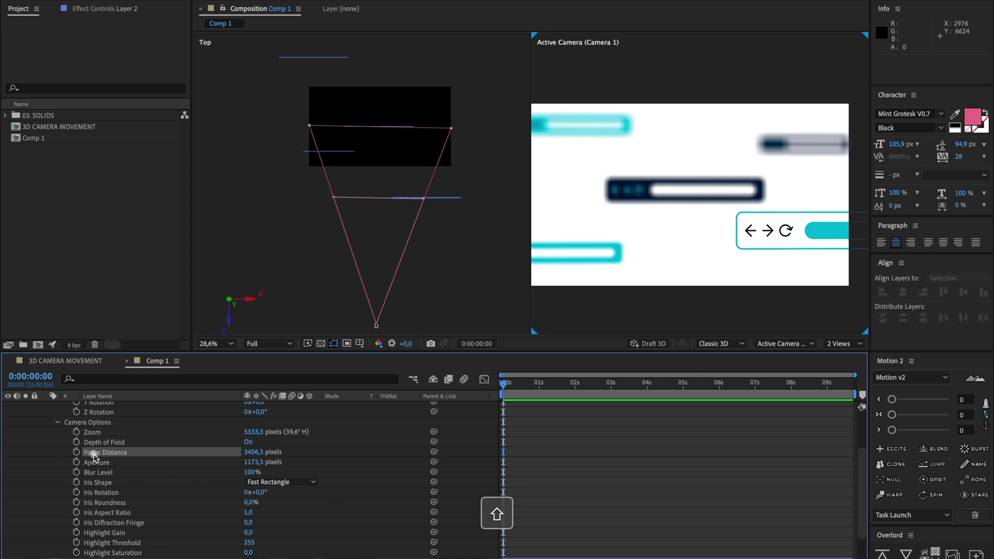
pyautogui.click(76, 453)
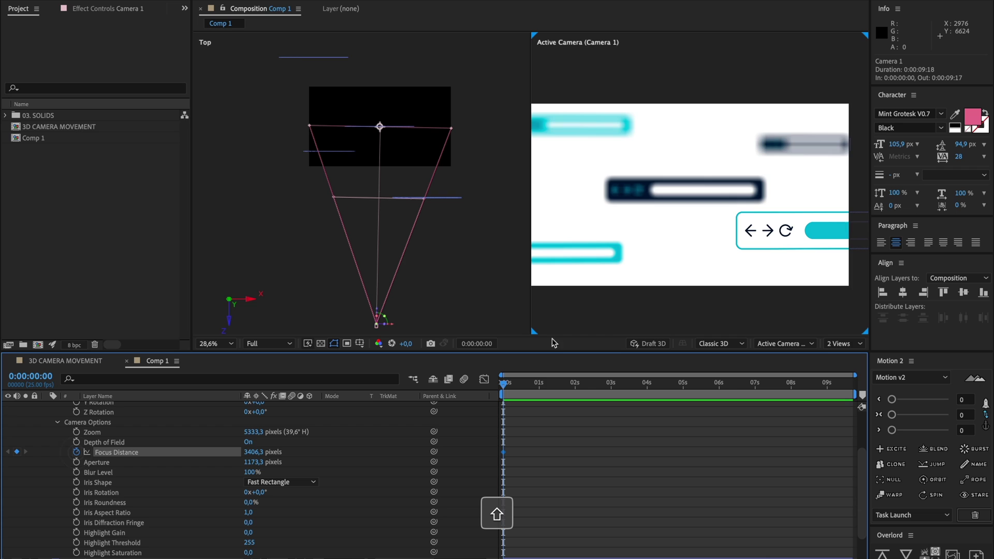
pyautogui.click(568, 384)
pyautogui.moveTo(254, 455); pyautogui.dragTo(367, 454)
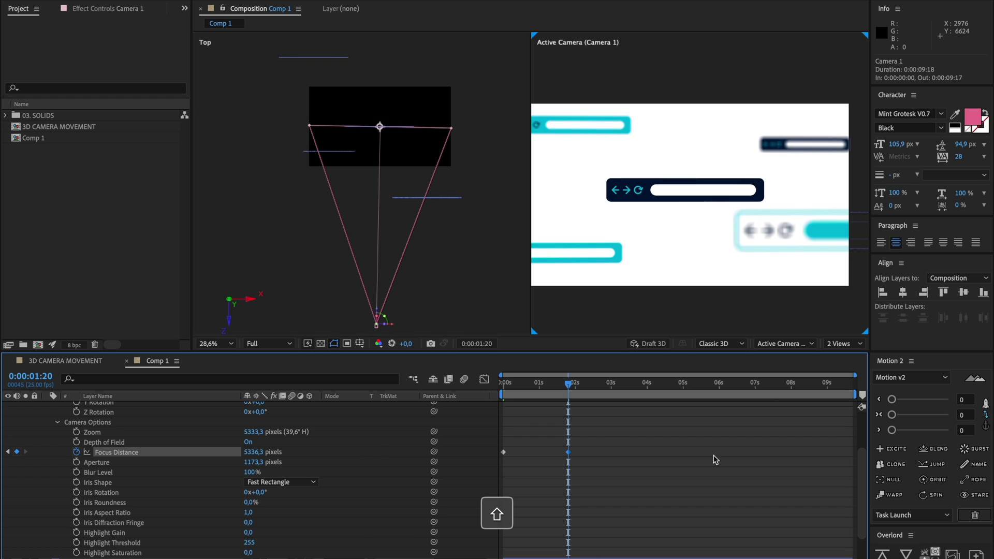
pyautogui.moveTo(569, 386); pyautogui.dragTo(485, 388)
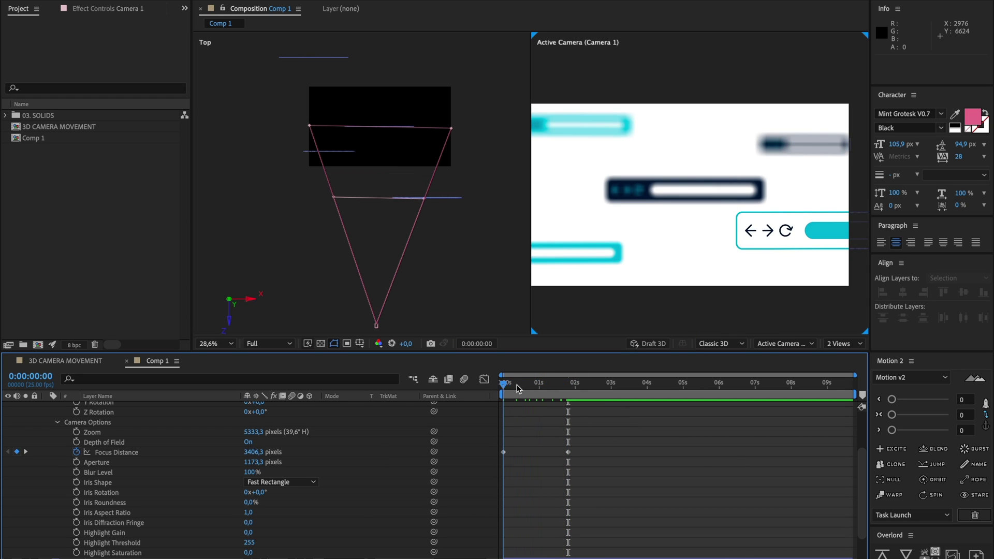
pyautogui.press('shift')
# Step: Keyframe Camera 1 Position, pushing in to 2737, 1080, -2443.3 at 0:00:01:20
pyautogui.scroll(3, 386, 451)
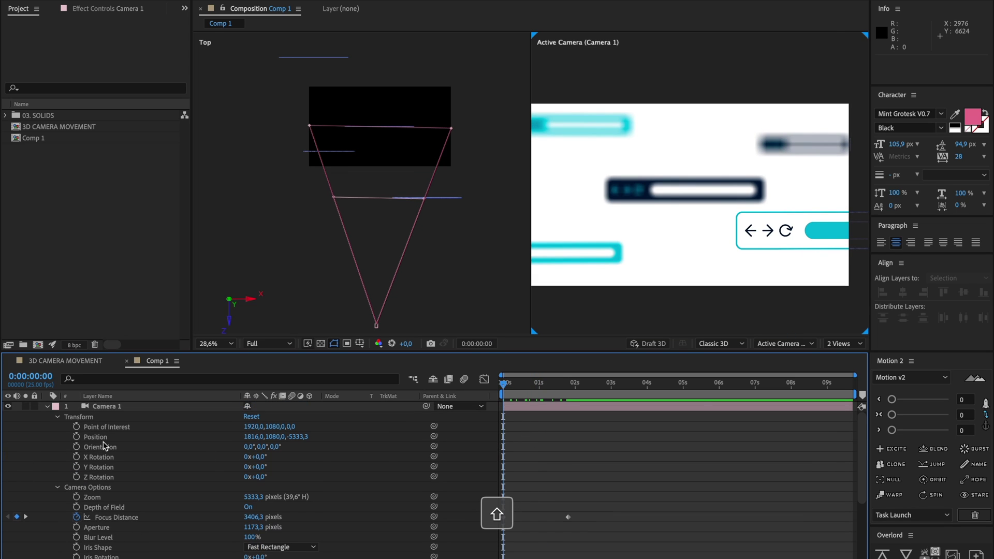
pyautogui.keyDown('shift'); pyautogui.click(76, 437); pyautogui.keyUp('shift')
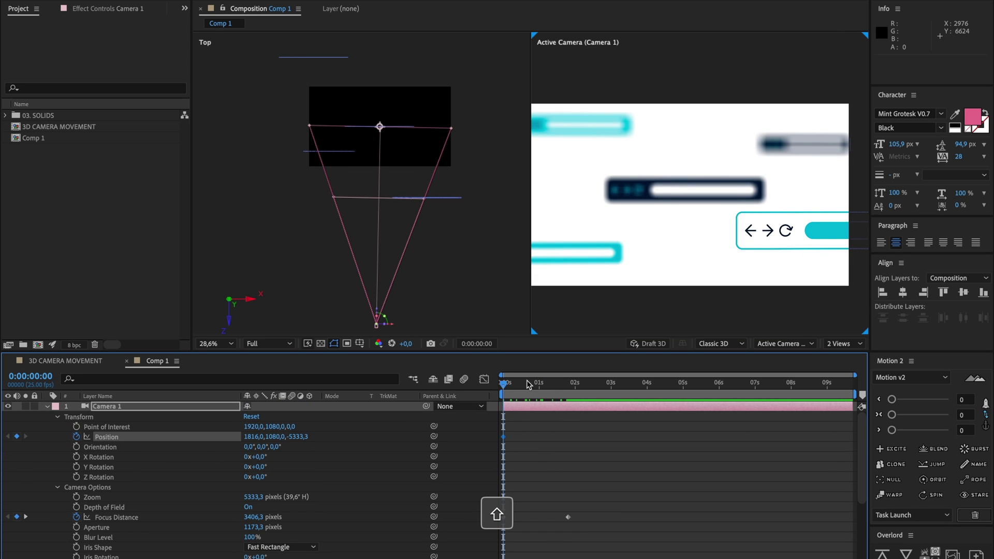
pyautogui.moveTo(260, 439); pyautogui.dragTo(3, 432)
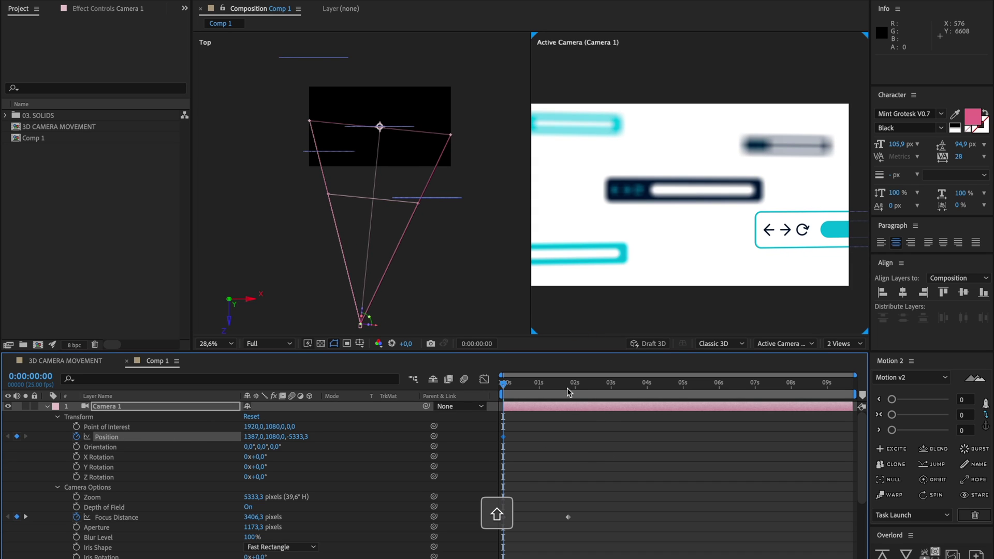
pyautogui.keyDown('shift'); pyautogui.click(567, 388); pyautogui.keyUp('shift')
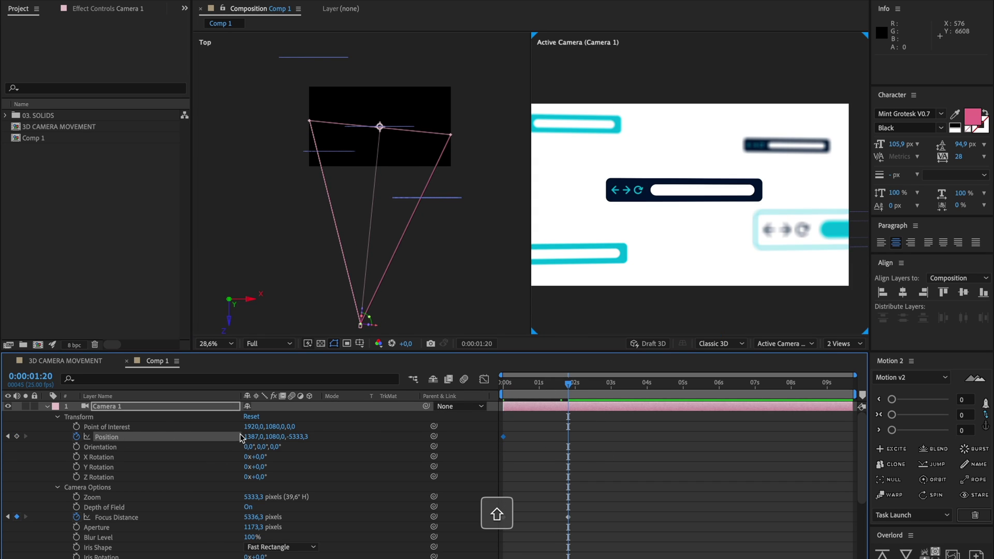
pyautogui.moveTo(240, 437); pyautogui.dragTo(485, 452)
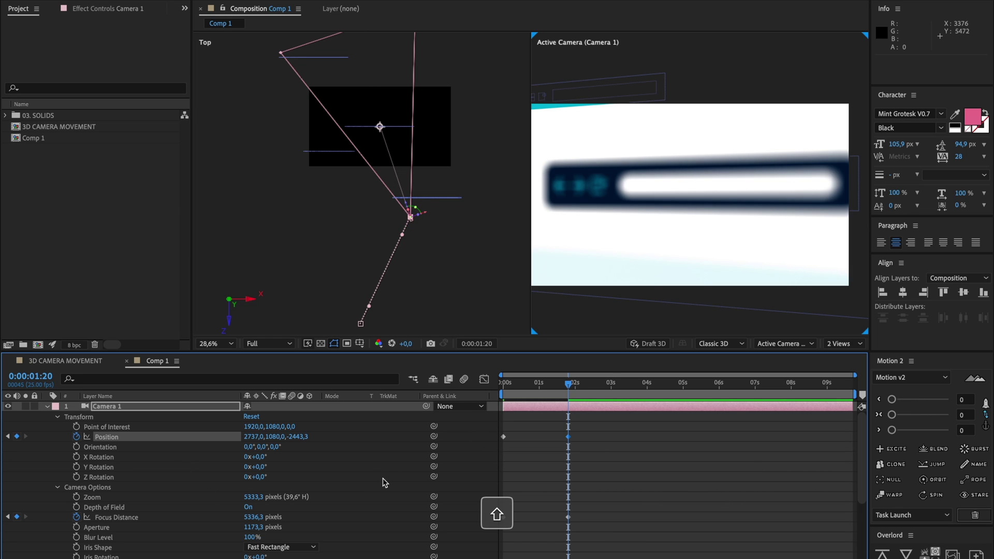
# Step: Set Focus Distance to 2411.3 px at 1:20 and zoom the Top view around the camera
pyautogui.moveTo(258, 520); pyautogui.dragTo(73, 506)
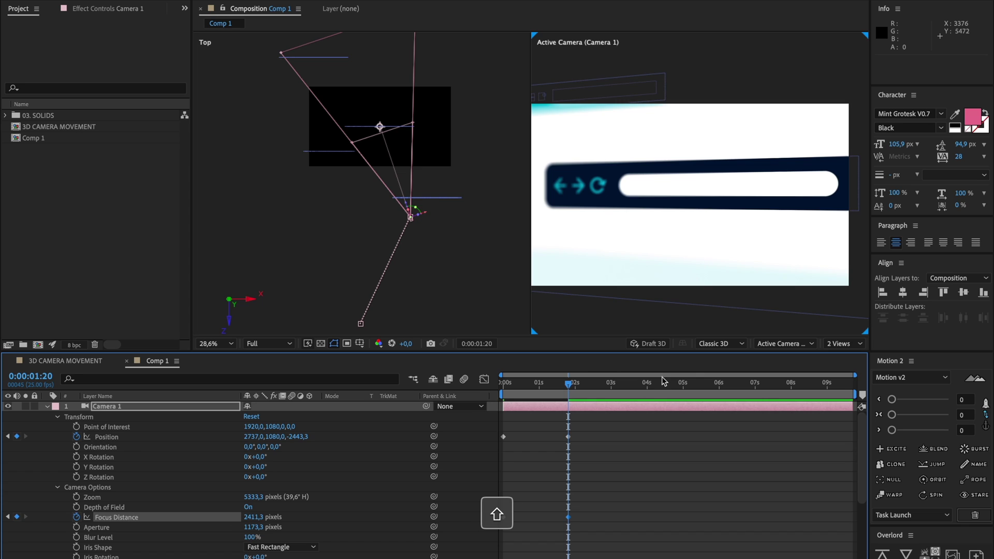
pyautogui.moveTo(412, 126); pyautogui.dragTo(341, 186)
pyautogui.press('super+equal')
pyautogui.press('super+equal')
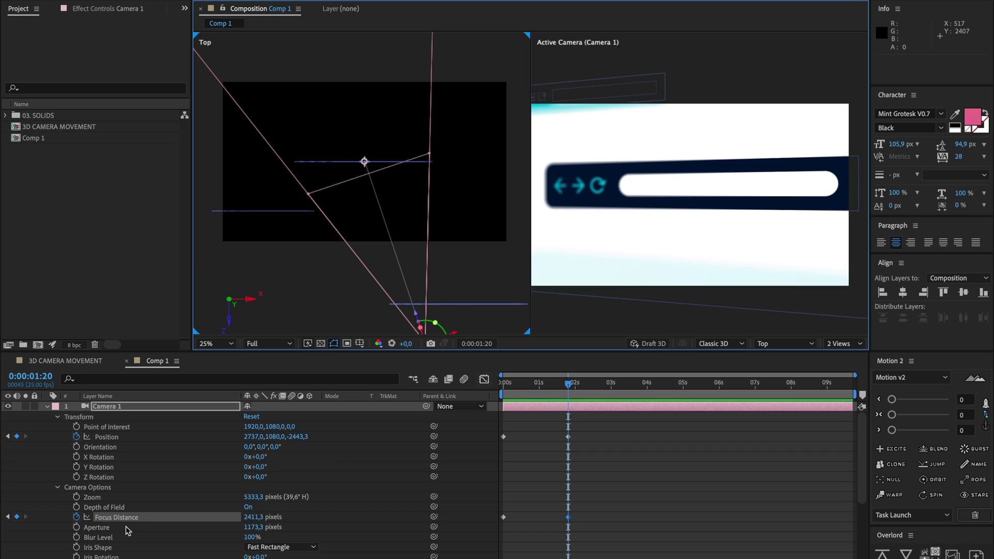
# Step: Try a smaller aperture, revert it to 1173.3 px, and preview the push-in from frame 0
pyautogui.moveTo(248, 527); pyautogui.dragTo(3, 522)
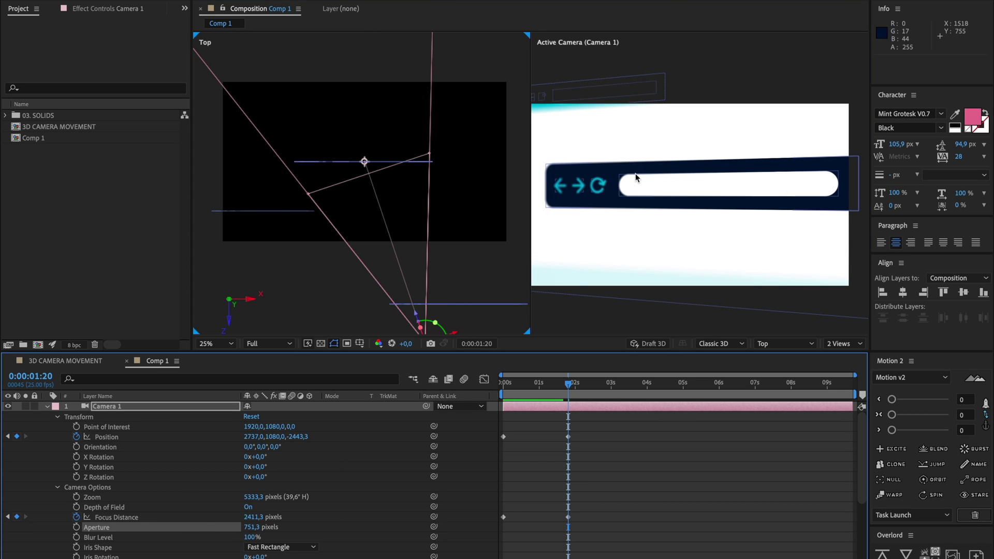
pyautogui.press('super+z')
pyautogui.click(631, 436)
pyautogui.moveTo(546, 383); pyautogui.dragTo(458, 384)
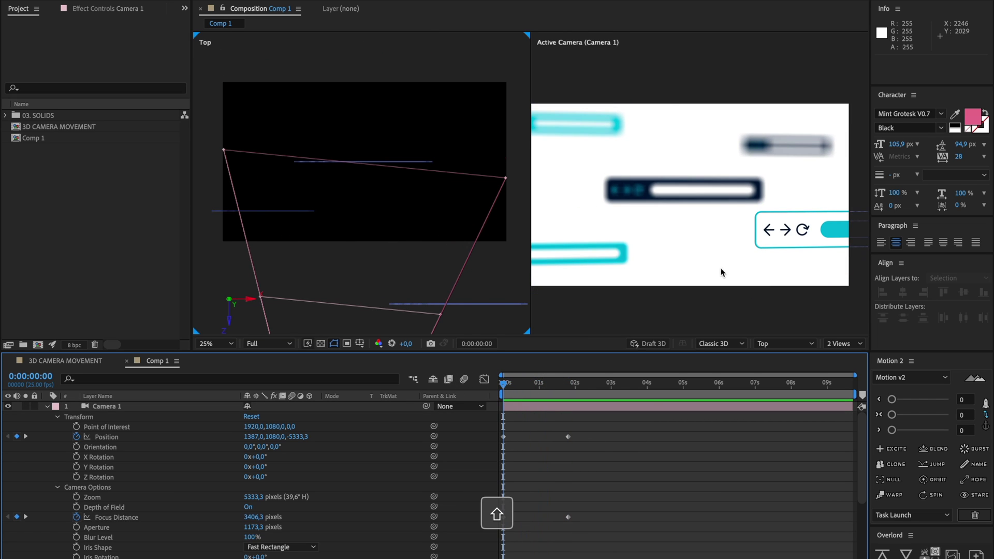
pyautogui.hotkey('shift', 'space')
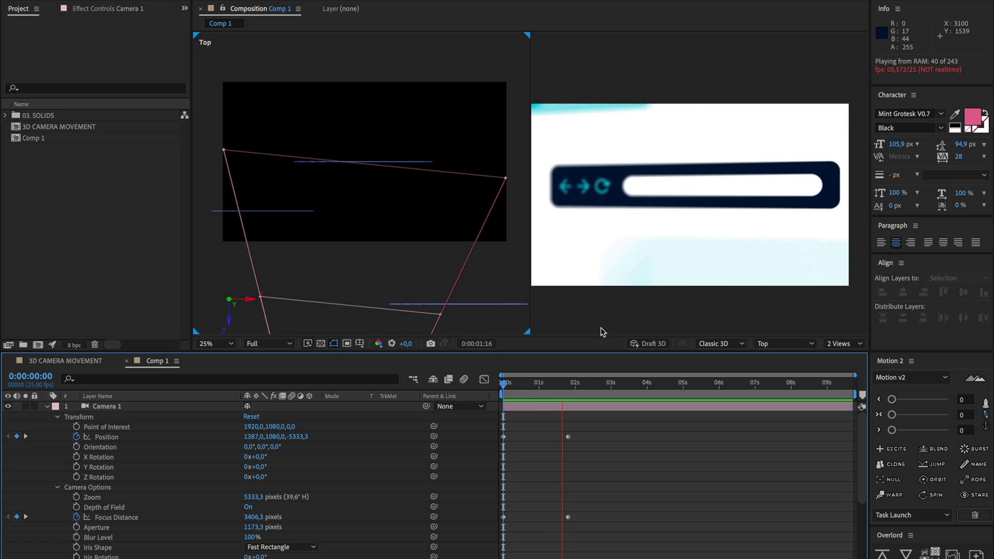
# Step: Replay the camera move preview and stop it
pyautogui.press('space')
pyautogui.press('shift')
pyautogui.press('space')
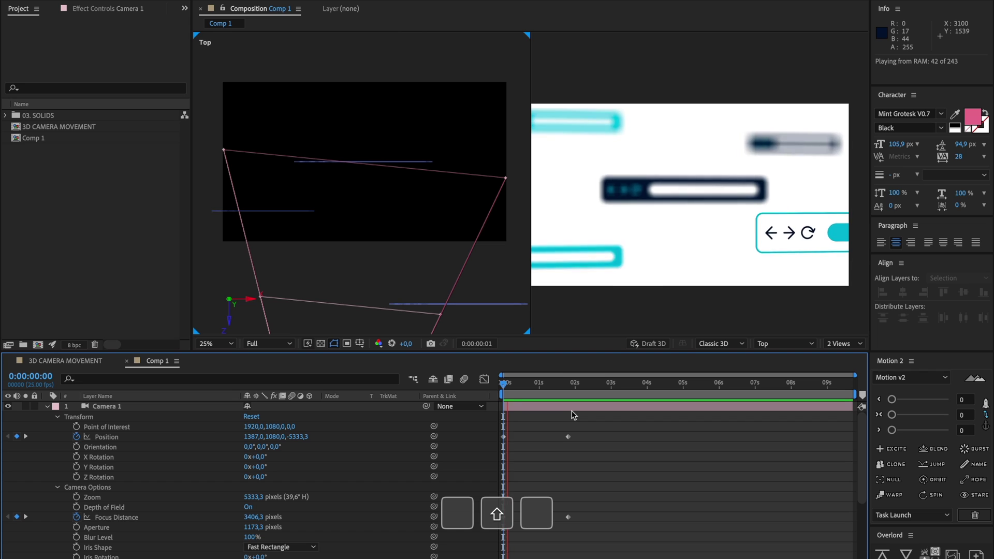
pyautogui.press('space')
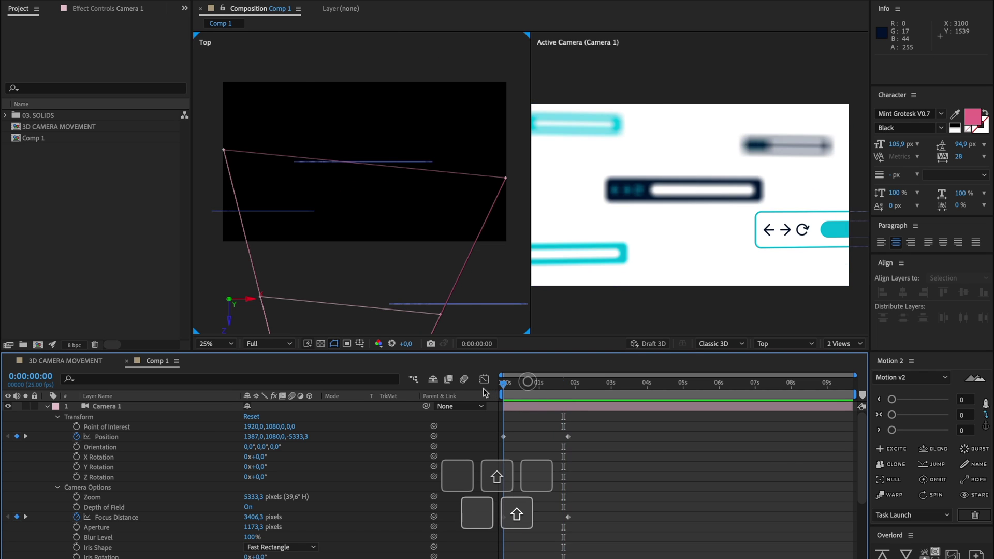
pyautogui.press('shift')
# Step: Set Focus Distance to 5342.3 px at frame 0 so the central toolbar is sharp
pyautogui.click(120, 516)
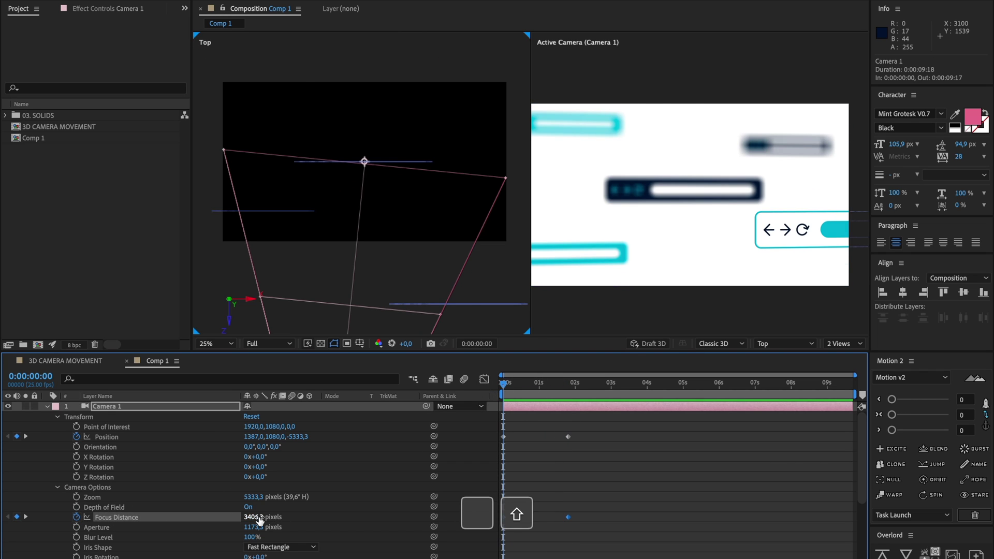
pyautogui.moveTo(259, 520); pyautogui.dragTo(360, 505)
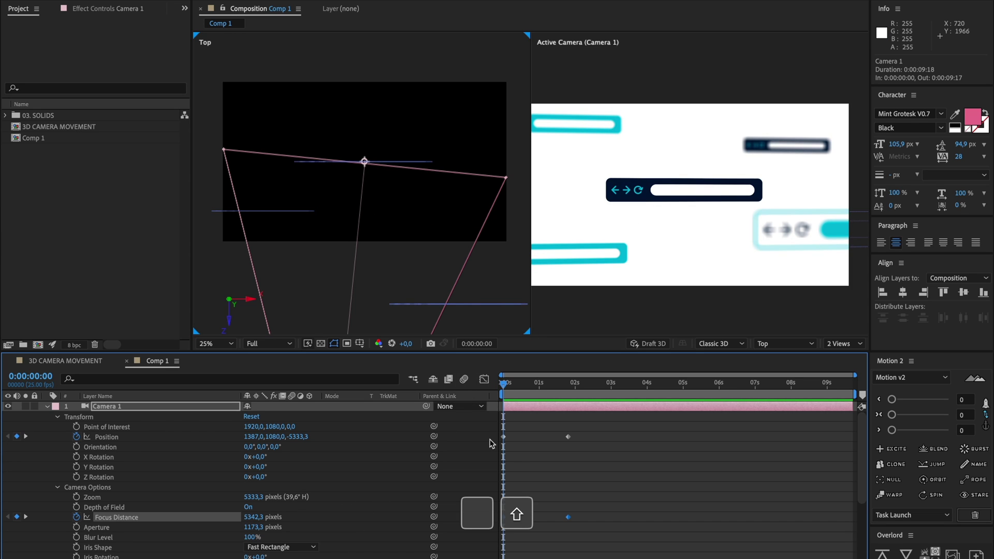
pyautogui.scroll(-1, 490, 444)
pyautogui.moveTo(503, 383); pyautogui.dragTo(578, 398)
# Step: Set Focus Distance to 2387.3 px at 0:00:01:20, then move the playhead back toward the start
pyautogui.press('shift')
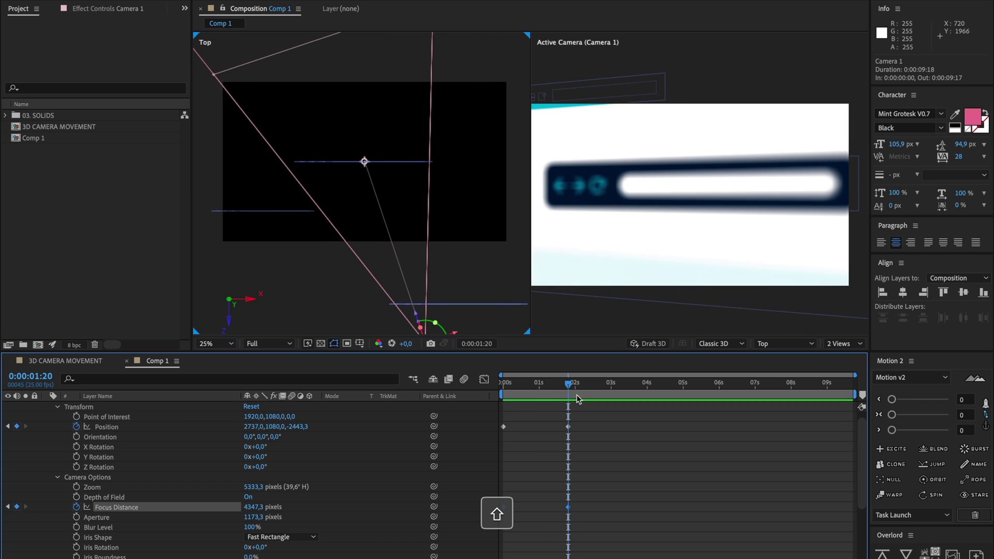
pyautogui.click(256, 507)
pyautogui.moveTo(542, 486); pyautogui.dragTo(592, 532)
pyautogui.click(595, 498)
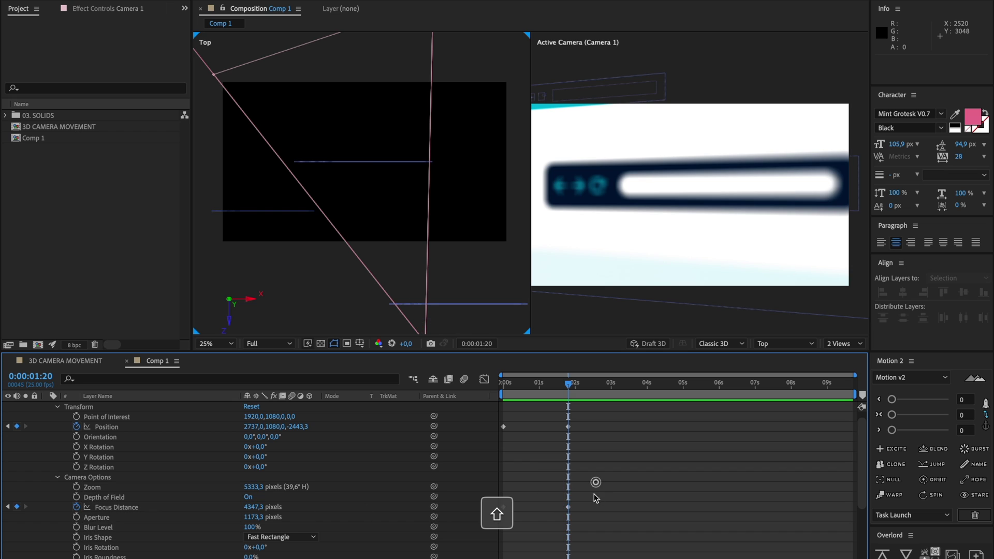
pyautogui.click(568, 507)
pyautogui.moveTo(253, 507); pyautogui.dragTo(131, 503)
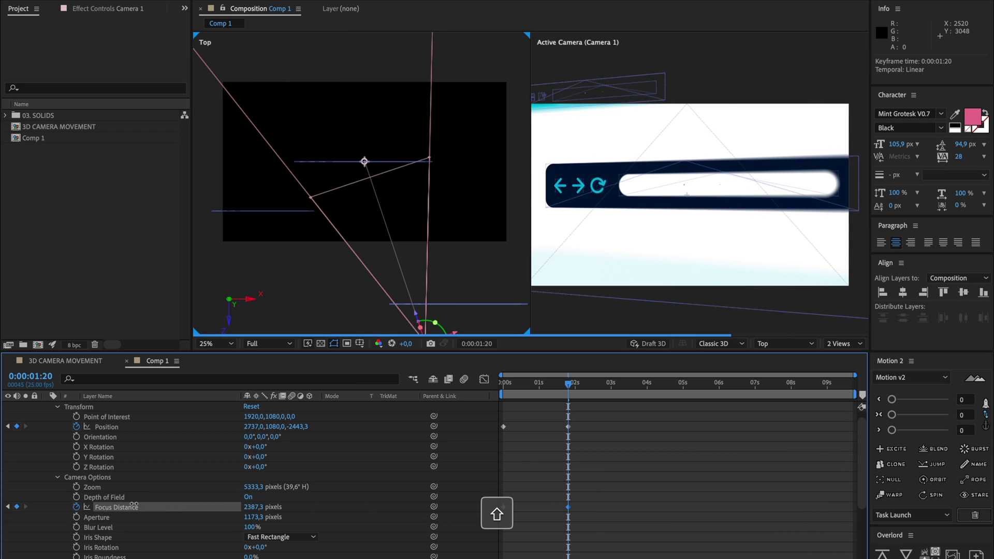
pyautogui.click(608, 453)
pyautogui.moveTo(566, 386); pyautogui.dragTo(545, 385)
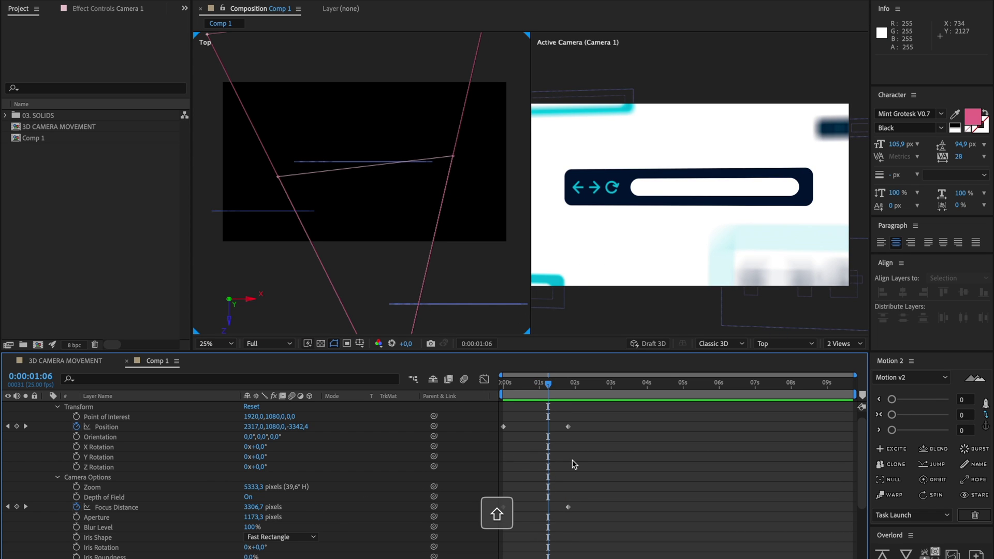
# Step: Switch to the 3D CAMERA MOVEMENT composition and select its toolbar and artwork layers to reveal their depth
pyautogui.click(65, 361)
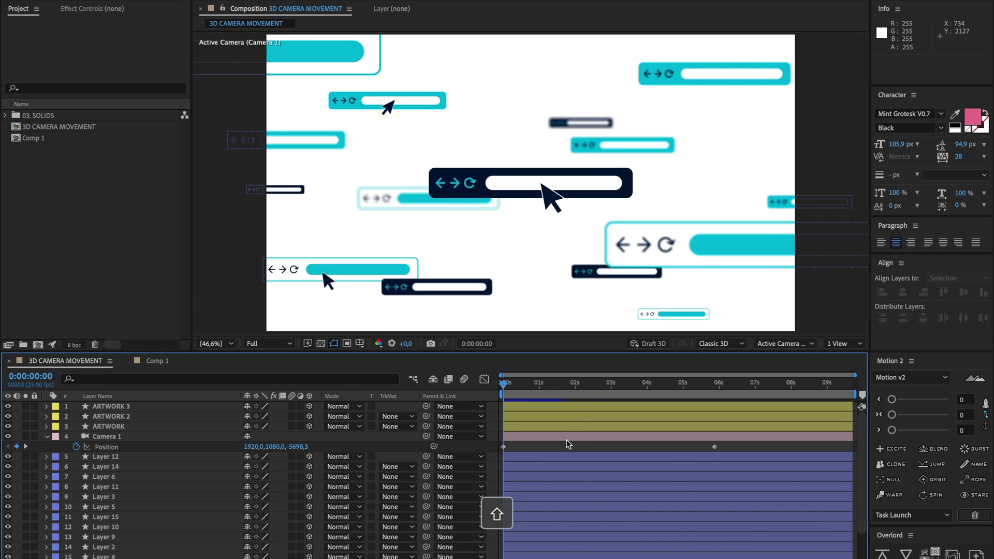
pyautogui.click(100, 458)
pyautogui.scroll(-2, 156, 477)
pyautogui.keyDown('shift'); pyautogui.click(111, 552); pyautogui.keyUp('shift')
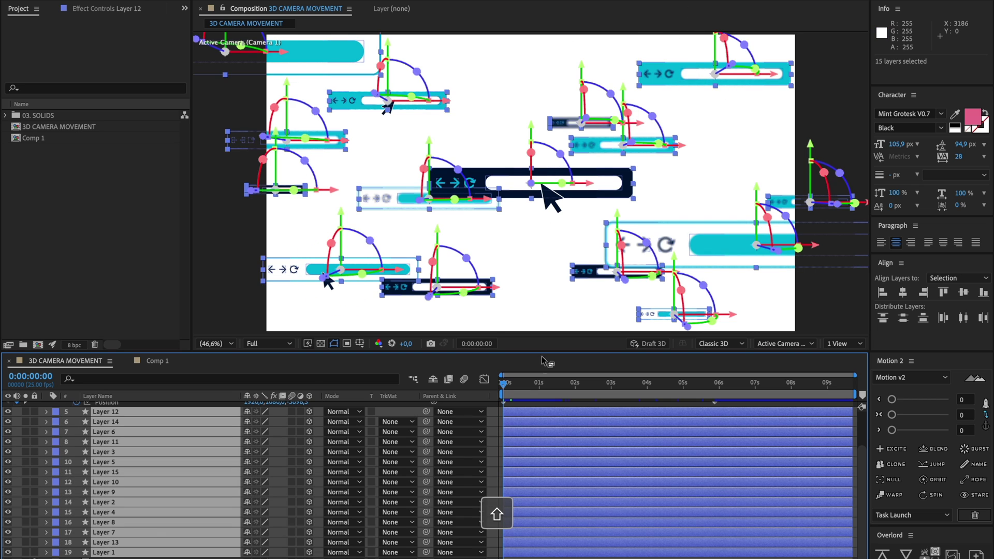
pyautogui.scroll(2, 196, 421)
pyautogui.click(151, 405)
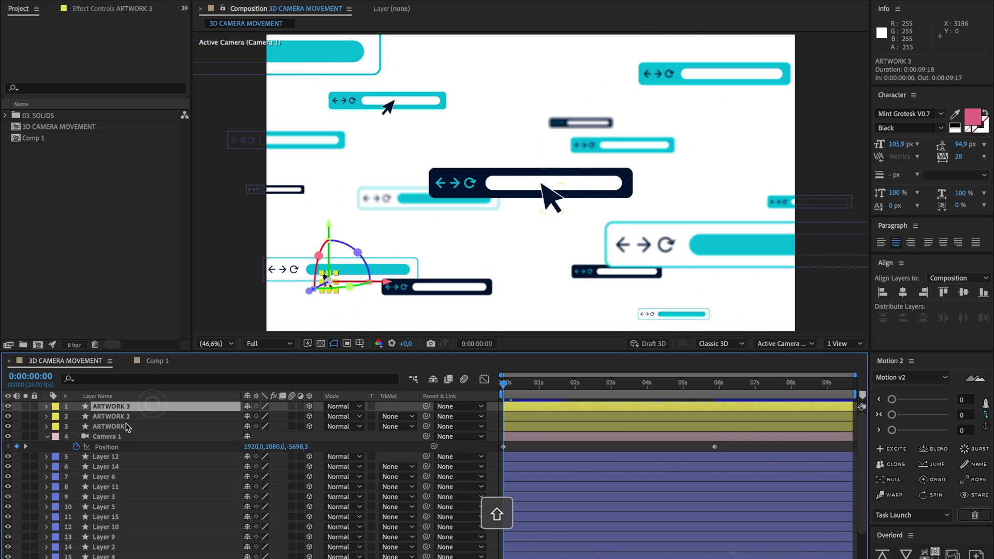
pyautogui.keyDown('shift'); pyautogui.click(125, 426); pyautogui.keyUp('shift')
pyautogui.click(496, 101)
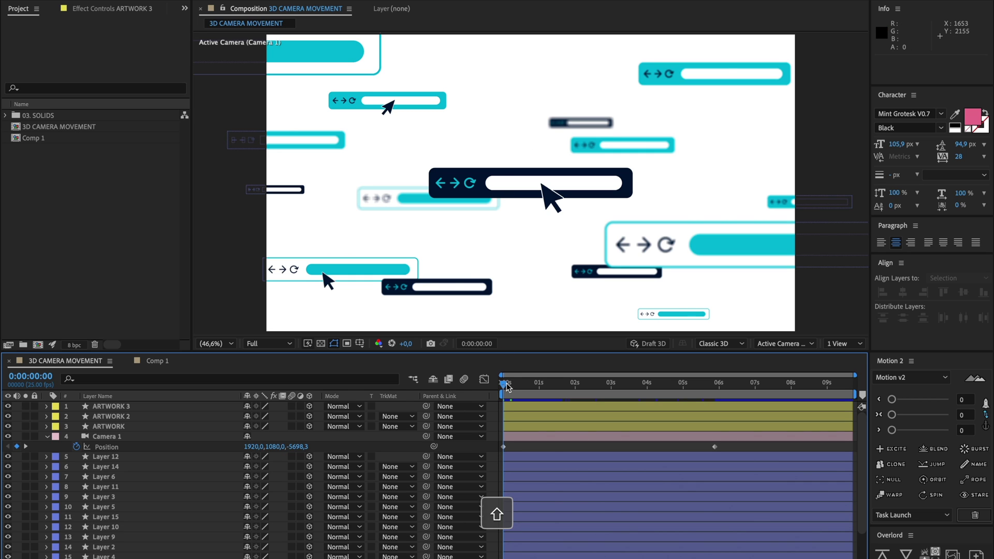
# Step: Scrub to 6:10, then preview the finished camera move from the first frame
pyautogui.moveTo(506, 387); pyautogui.dragTo(740, 391)
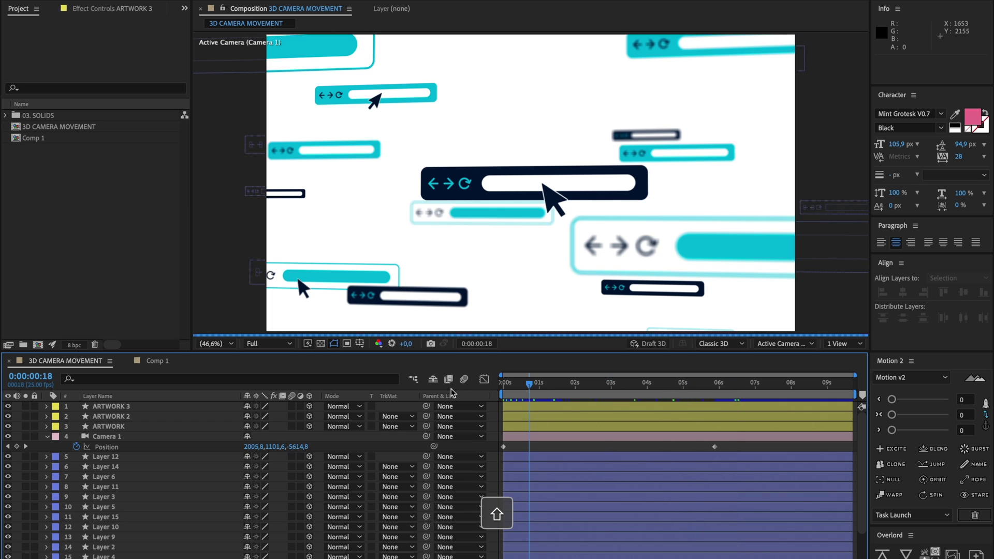
pyautogui.press('Home')
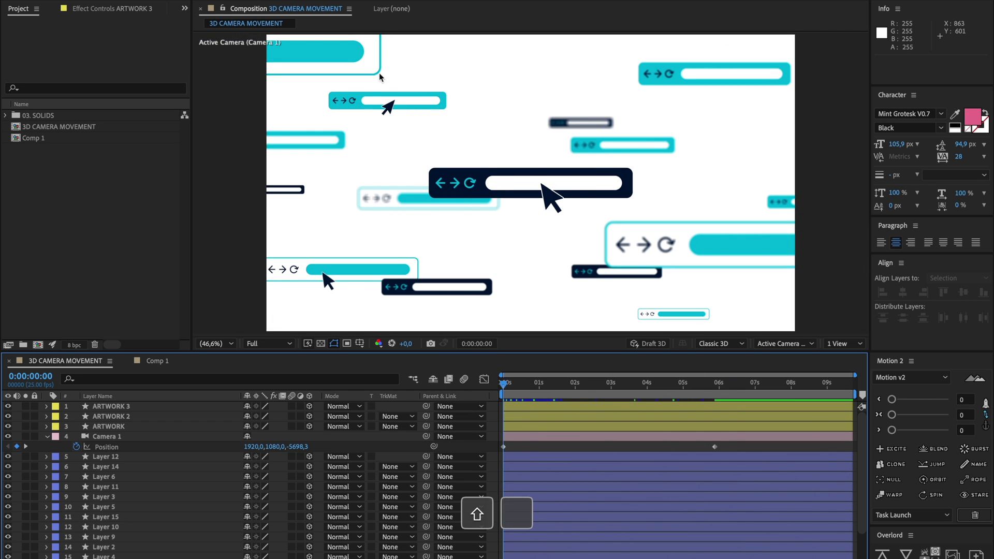
pyautogui.press('space')
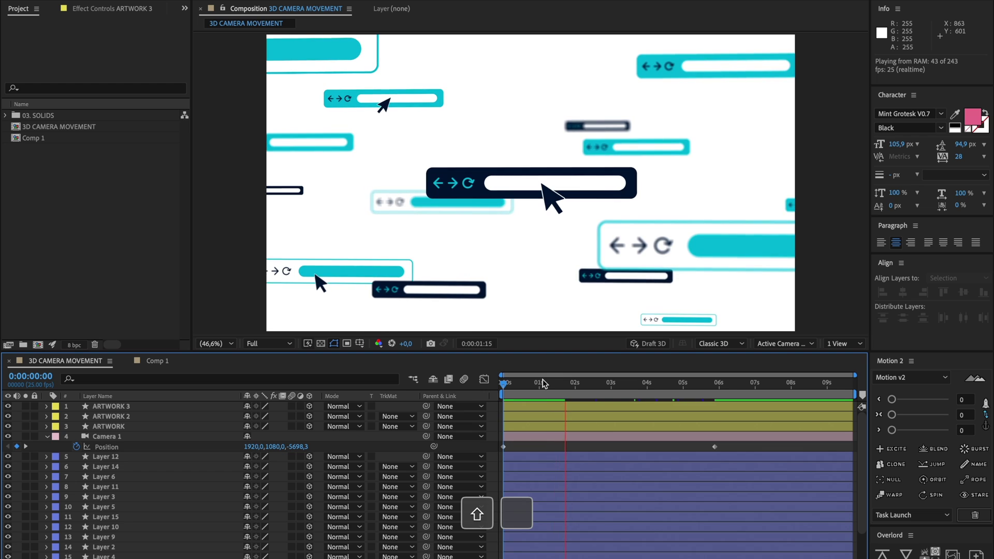
pyautogui.moveTo(539, 384); pyautogui.dragTo(501, 389)
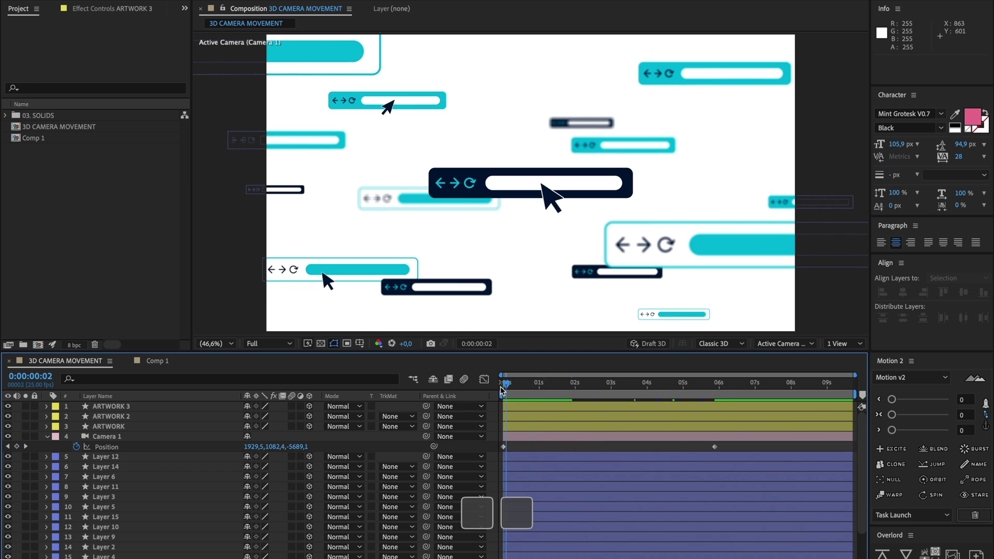
pyautogui.press('space')
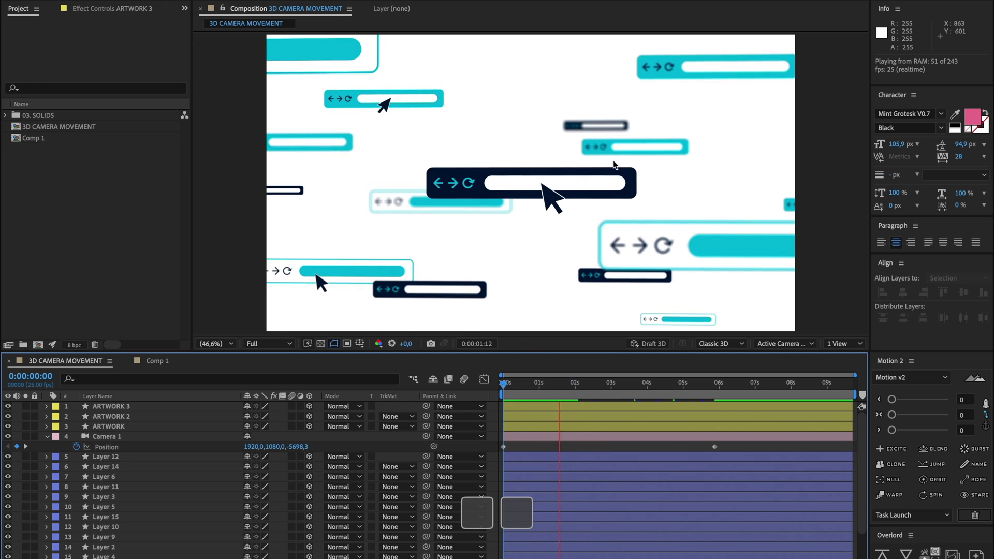
pyautogui.press('space')
pyautogui.moveTo(577, 385); pyautogui.dragTo(480, 401)
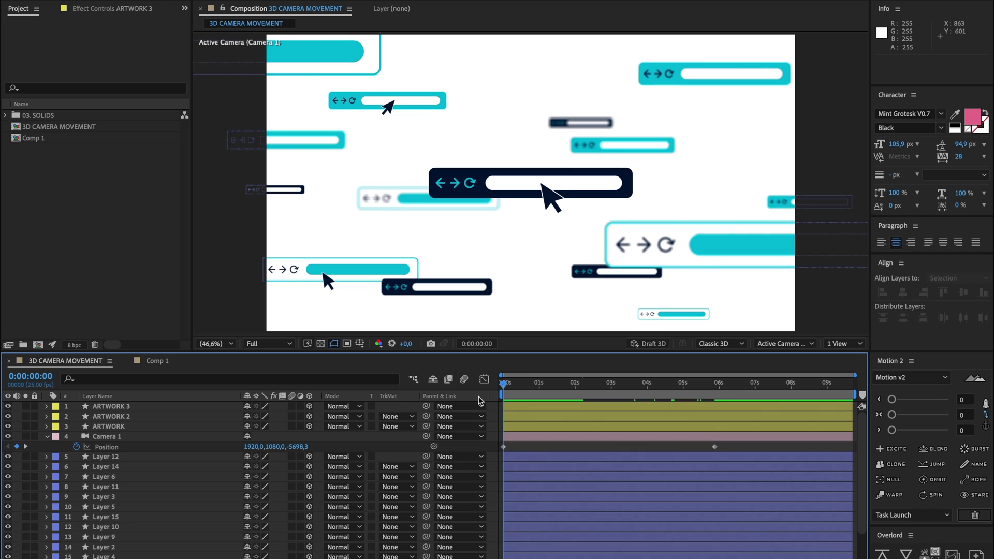